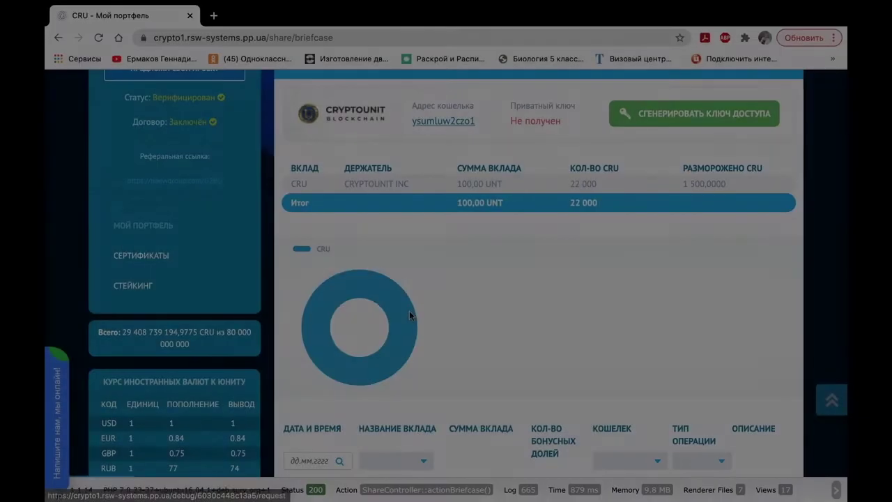
Review the CRU portfolio listing the 100,00 UNT deposit worth 22 000 CRU.
scroll(433, 299, up, 10)
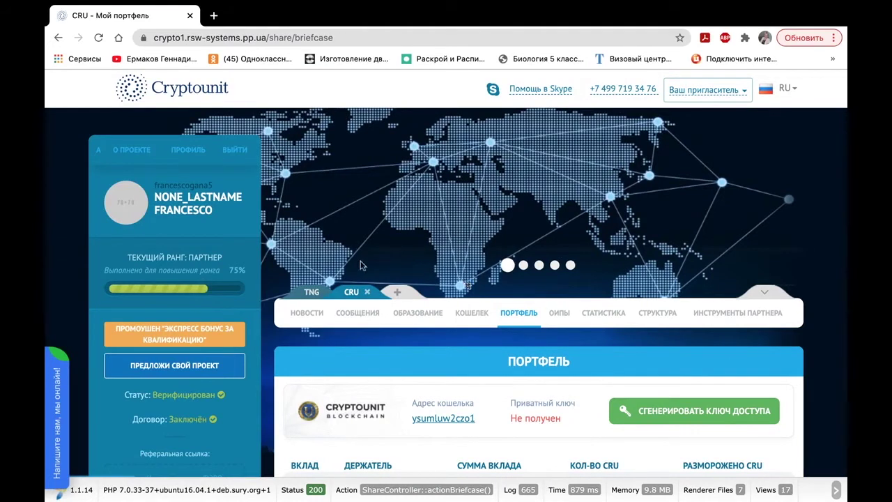
scroll(355, 302, down, 1)
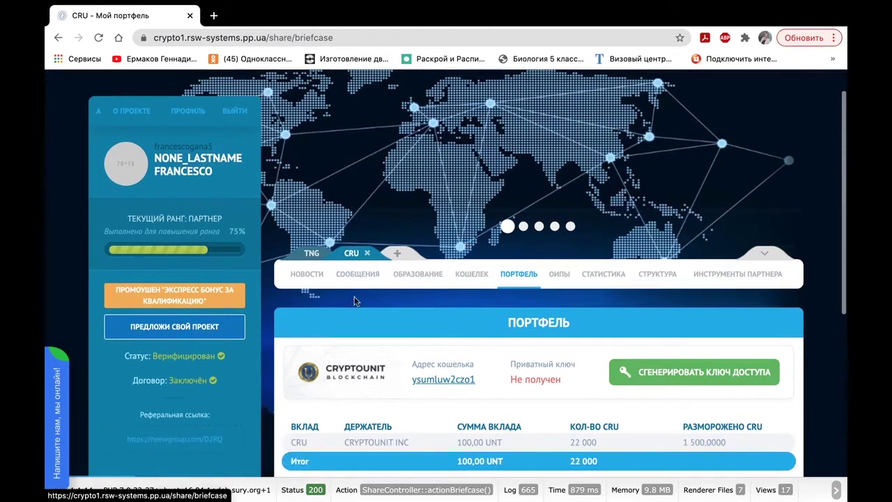
scroll(354, 296, down, 1)
scroll(354, 297, up, 2)
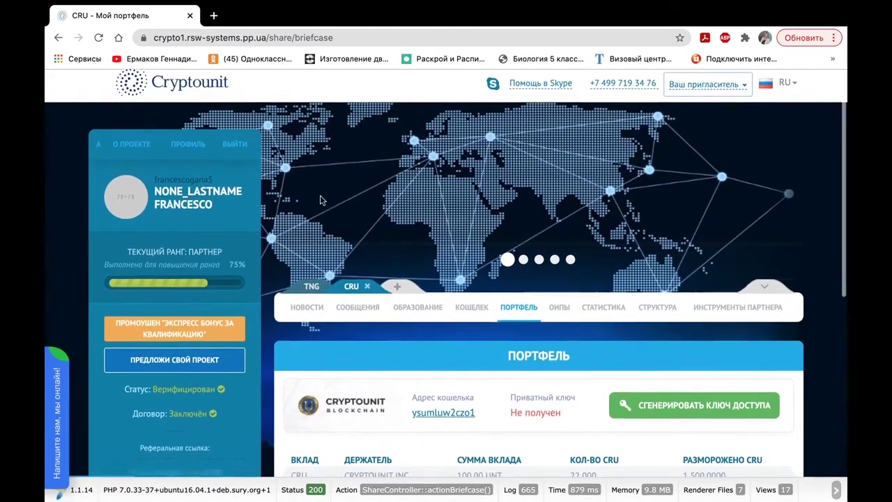
scroll(320, 200, down, 2)
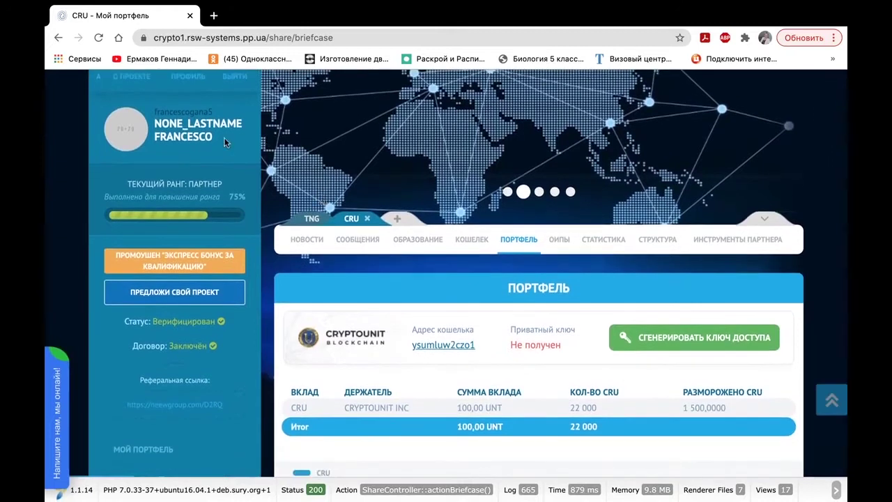
scroll(326, 162, down, 1)
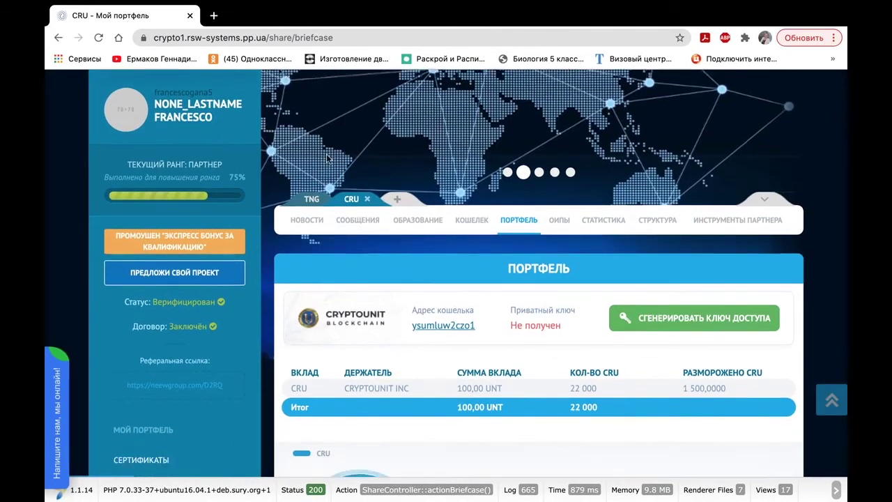
scroll(327, 159, down, 1)
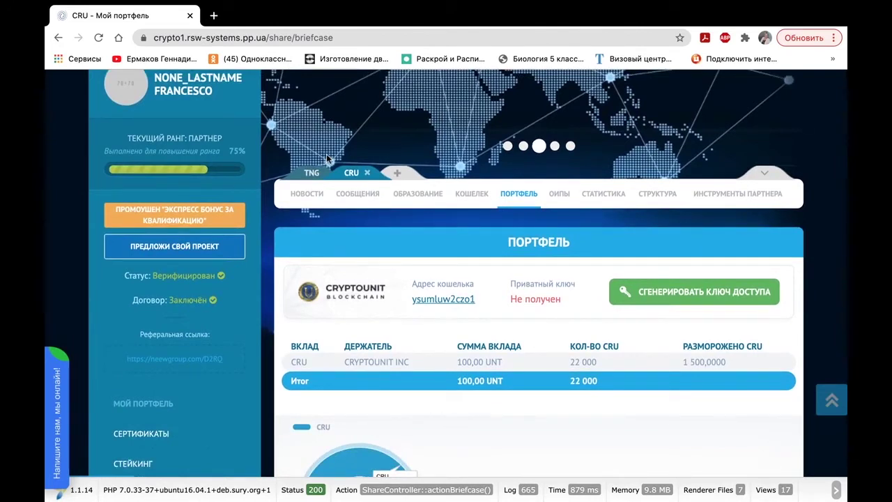
scroll(326, 155, down, 1)
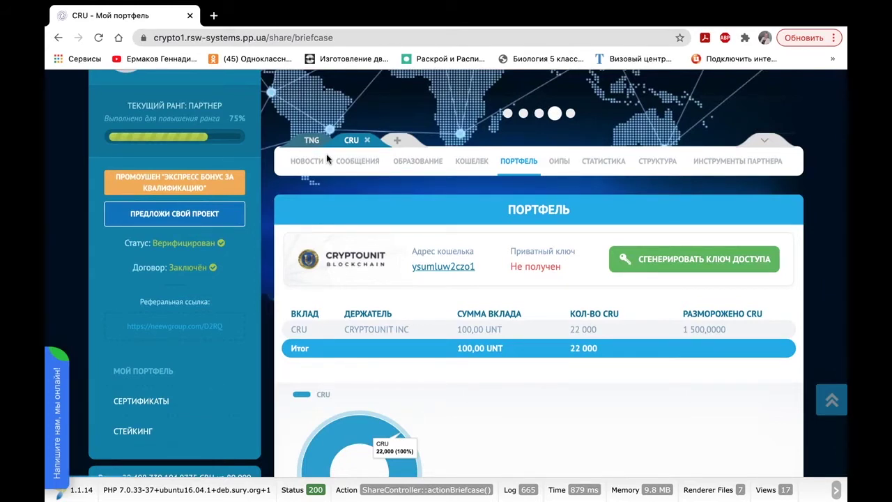
scroll(326, 158, up, 2)
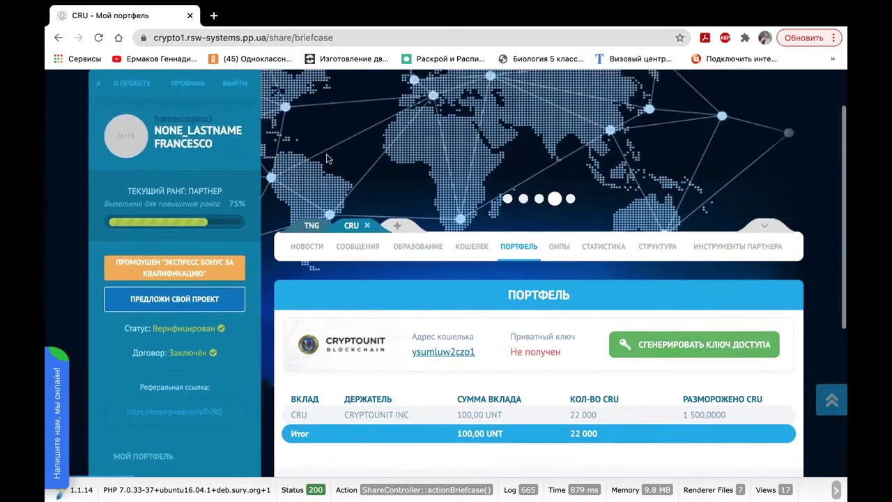
scroll(327, 157, down, 3)
scroll(327, 157, down, 1)
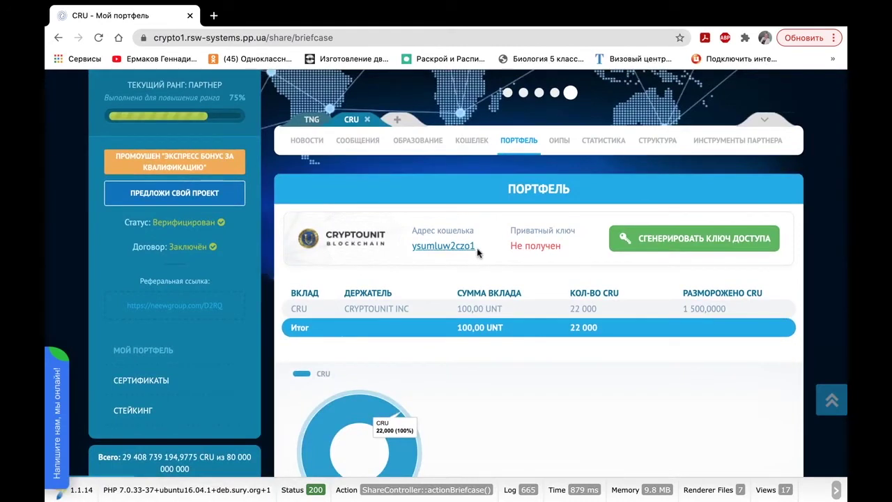
Select and copy the wallet address shown under Адрес кошелька.
drag(479, 254, 410, 254)
click(414, 259)
drag(477, 251, 410, 246)
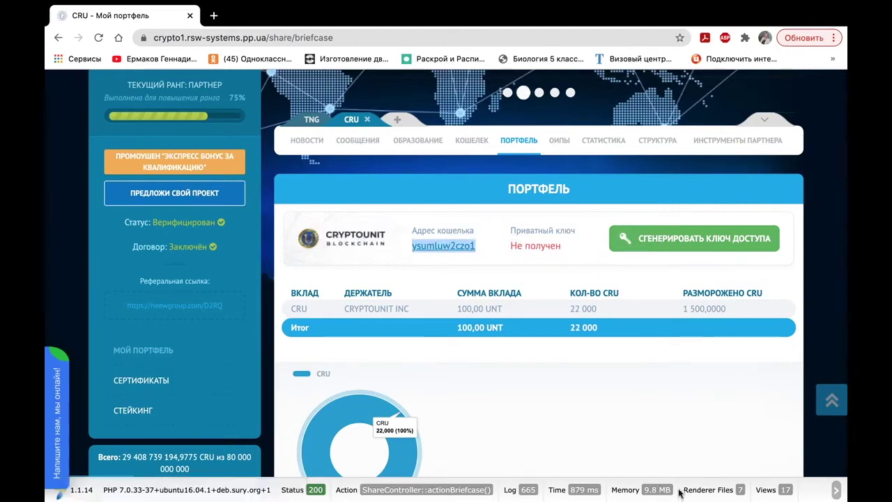
mouse_move(623, 496)
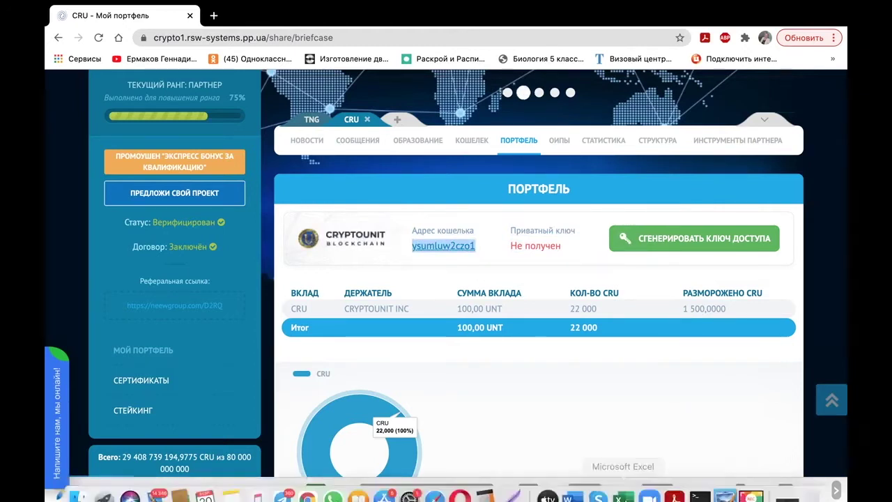
Paste the copied wallet address into the blank Word document and add empty lines below.
click(574, 491)
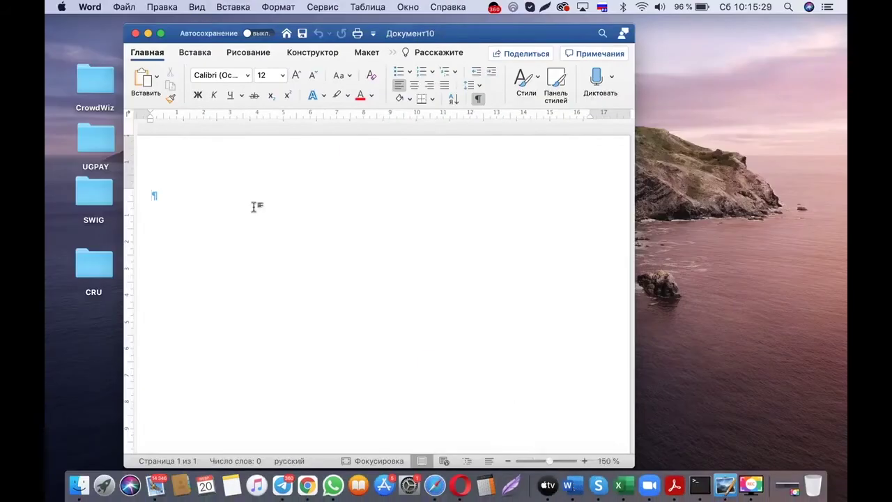
key(super+v)
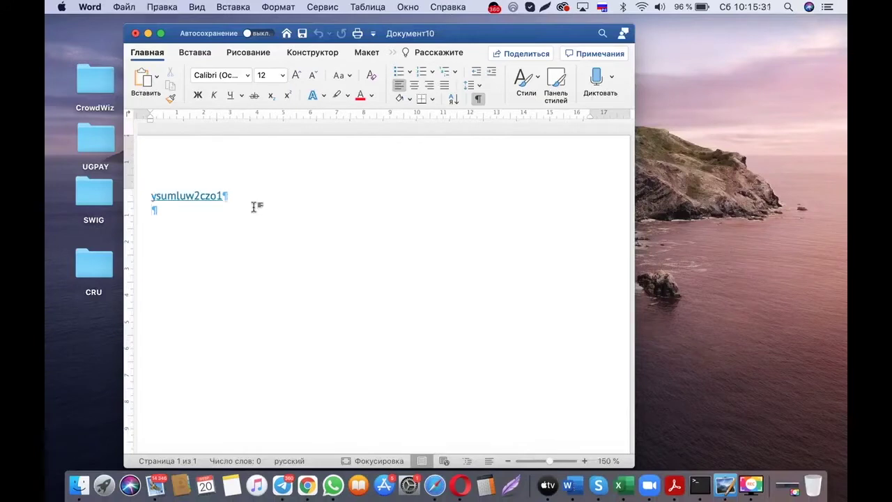
key(Return)
key(Return)
key(Return)
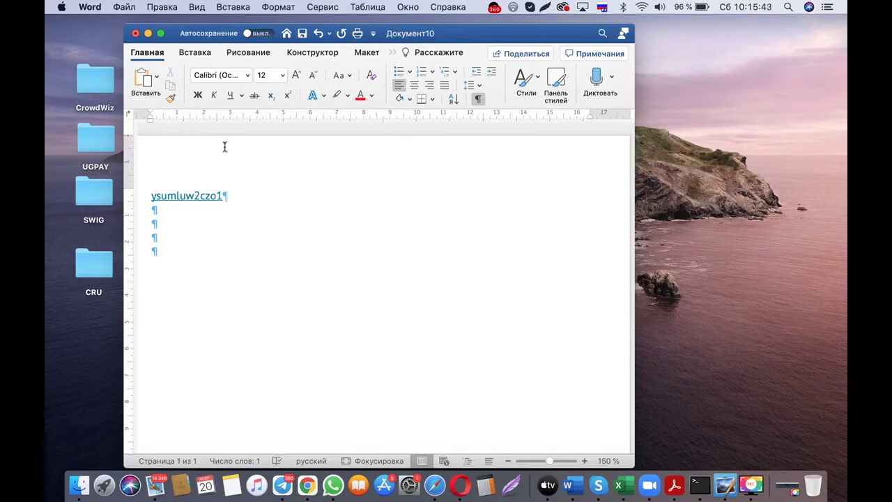
Open the wallet's explorer account page: 20'000 CRU, all frozen, 8.0000 UNTB staked.
click(312, 492)
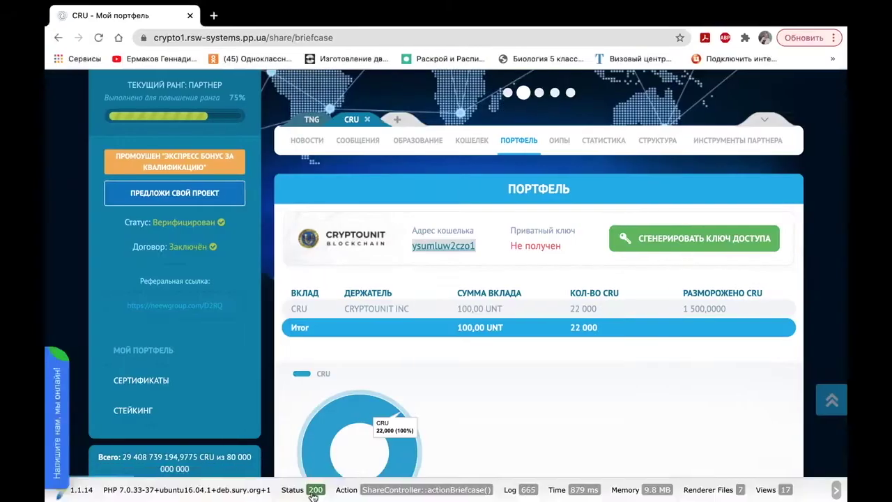
click(437, 279)
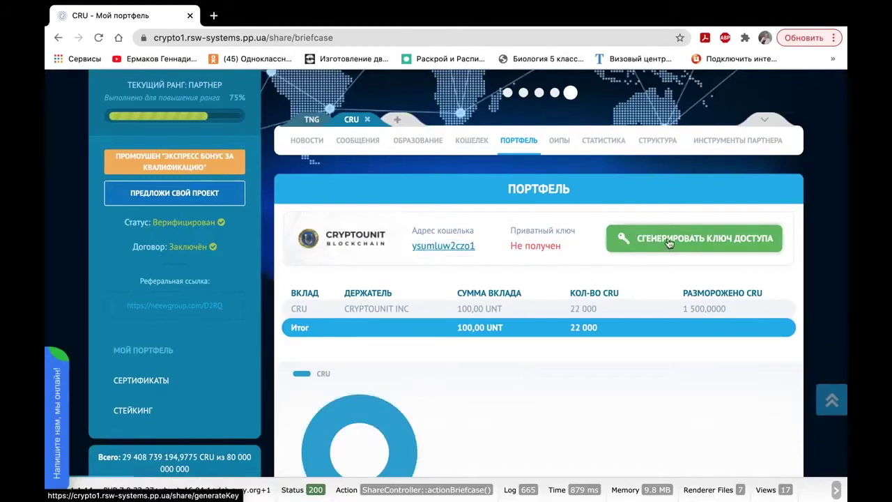
click(447, 247)
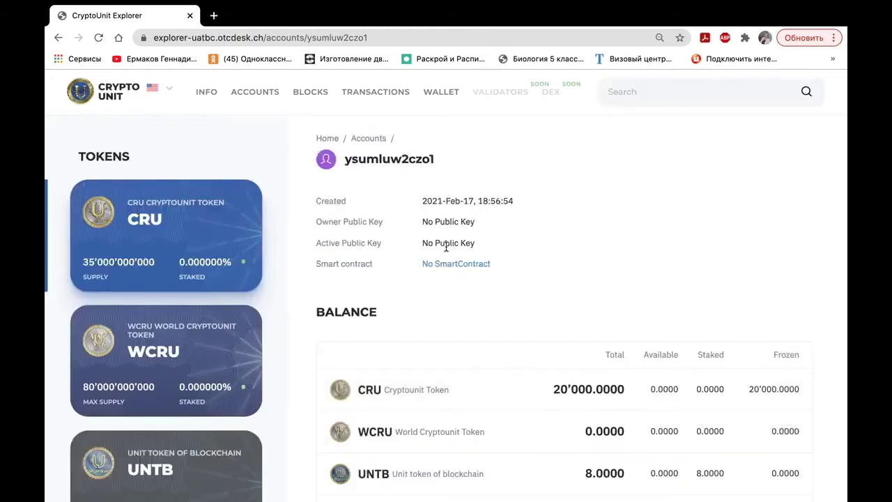
scroll(445, 245, down, 2)
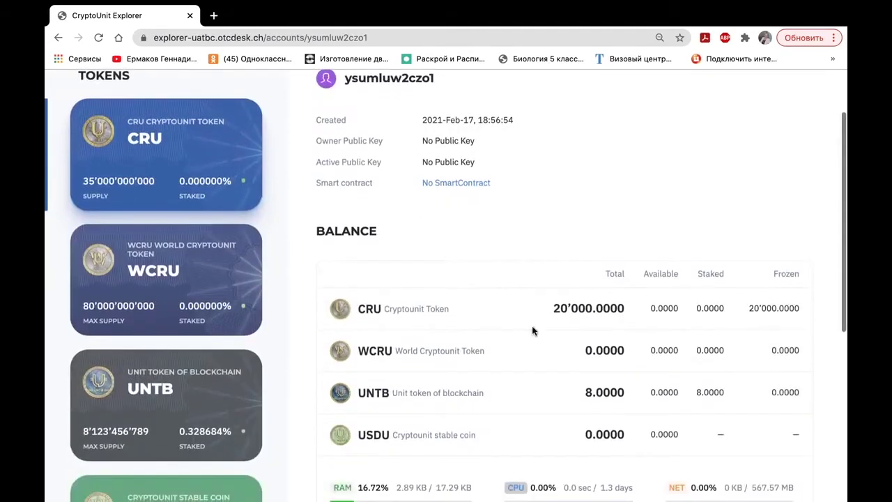
scroll(602, 322, down, 1)
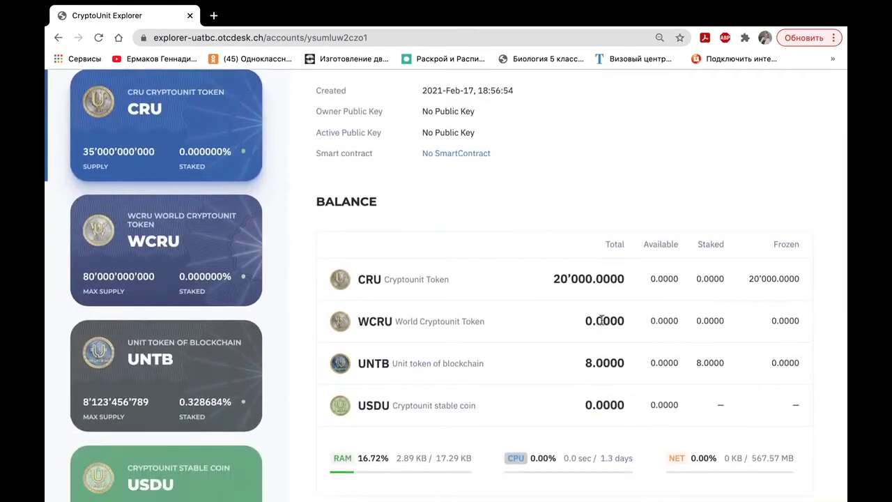
scroll(599, 321, up, 4)
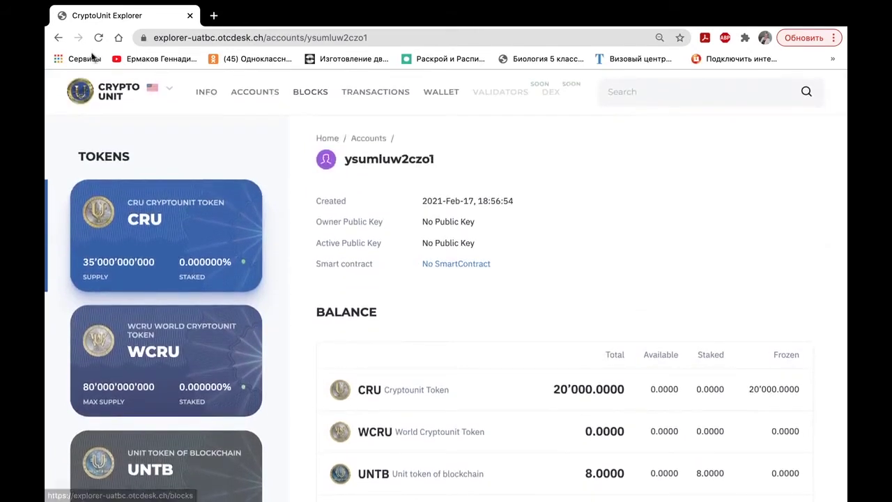
Go back to the CRU portfolio page with the 22 000 CRU deposit.
click(59, 38)
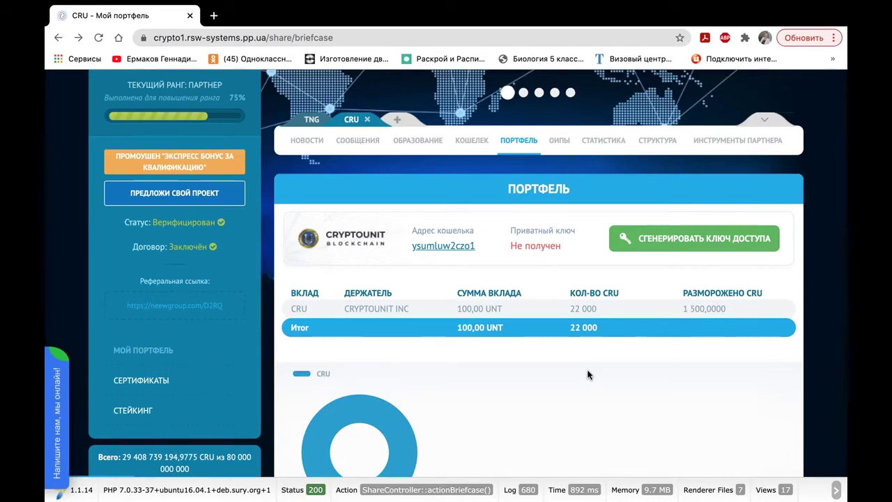
Generate the wallet's access key and select all twelve recovery-phrase words.
click(677, 245)
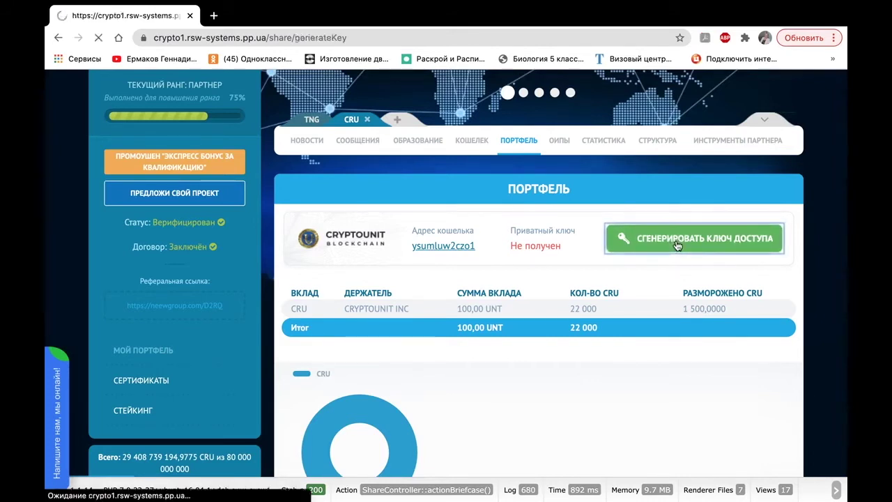
scroll(677, 245, down, 3)
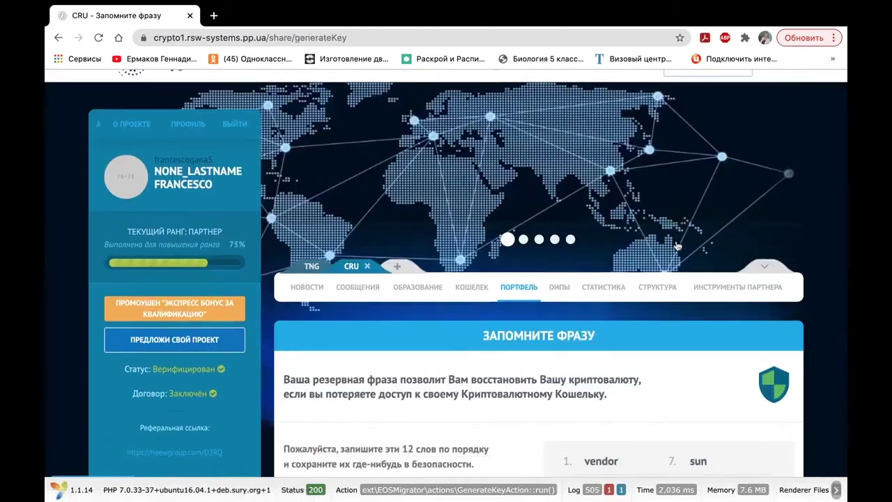
scroll(677, 245, down, 2)
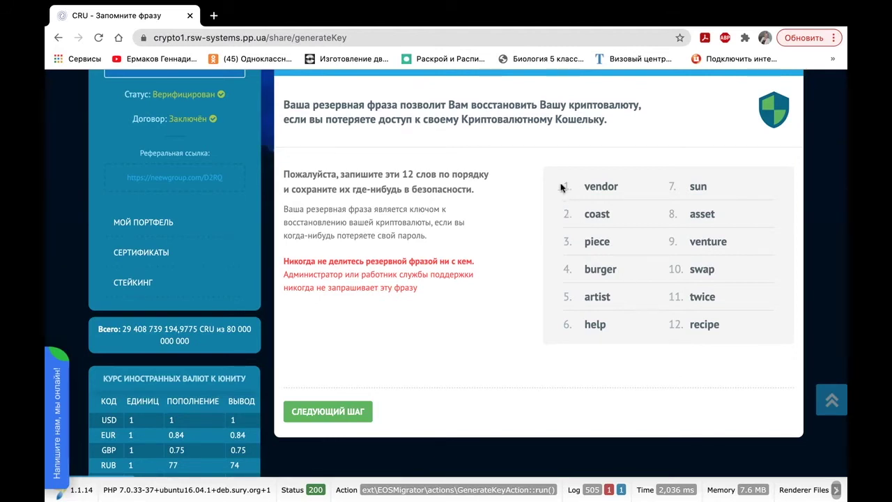
drag(584, 185, 720, 333)
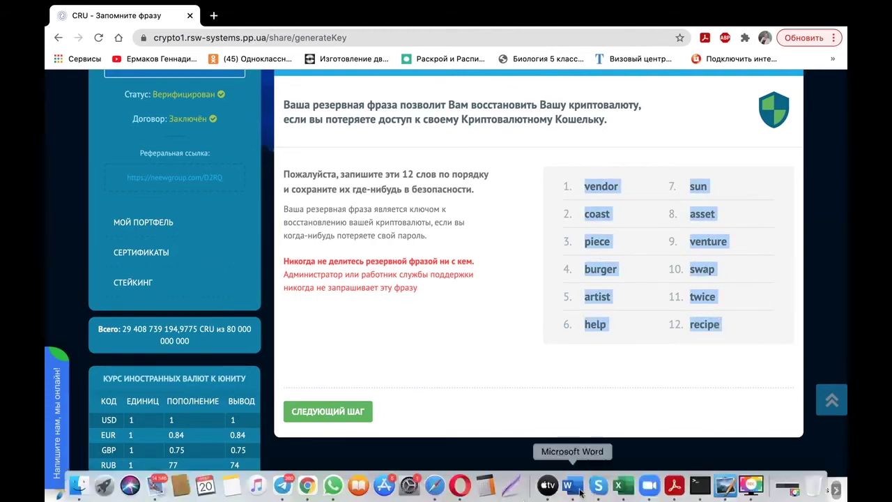
Paste the recovery phrase below the address in Word and delete the stray СЛЕДУЮЩИЙ ШАГ line.
click(583, 492)
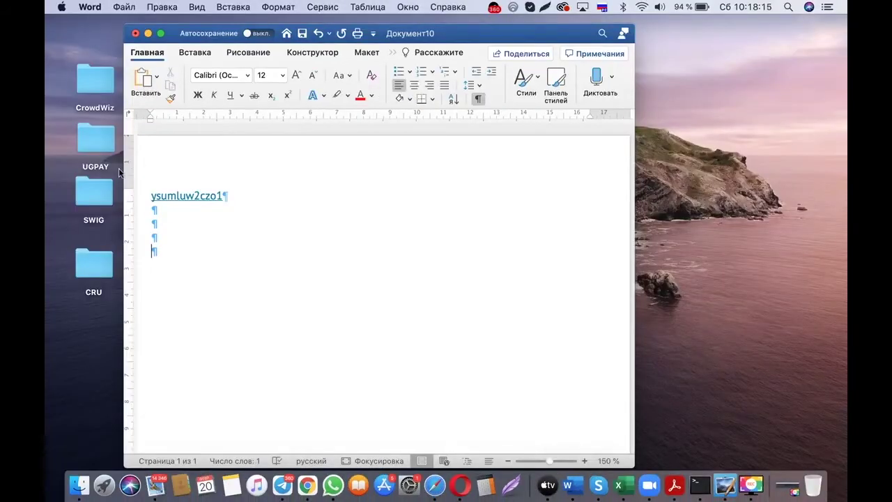
click(198, 241)
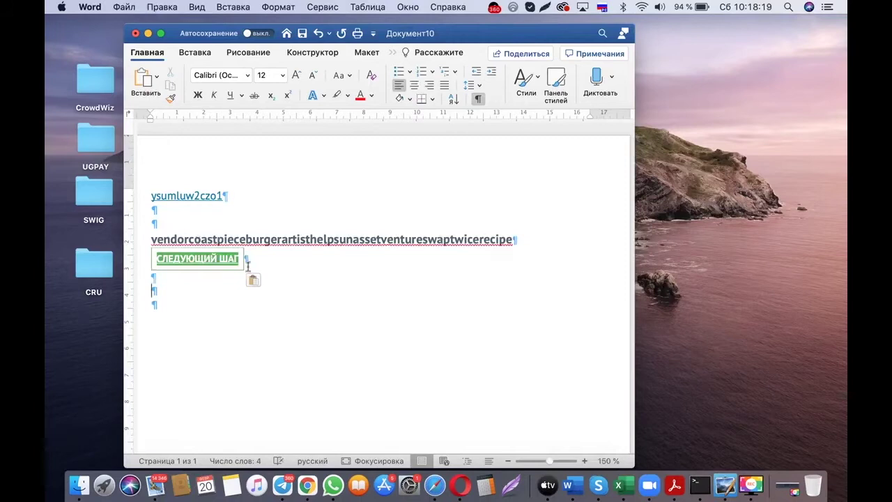
click(252, 260)
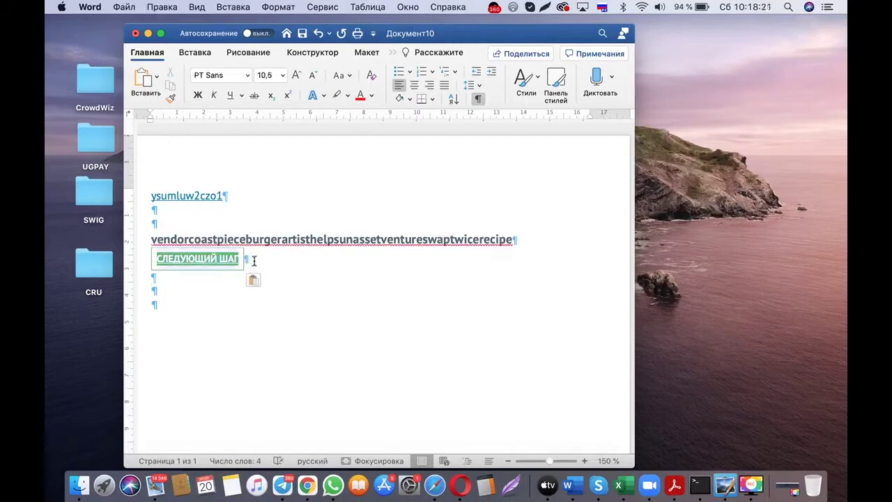
key(shift+Home)
key(BackSpace)
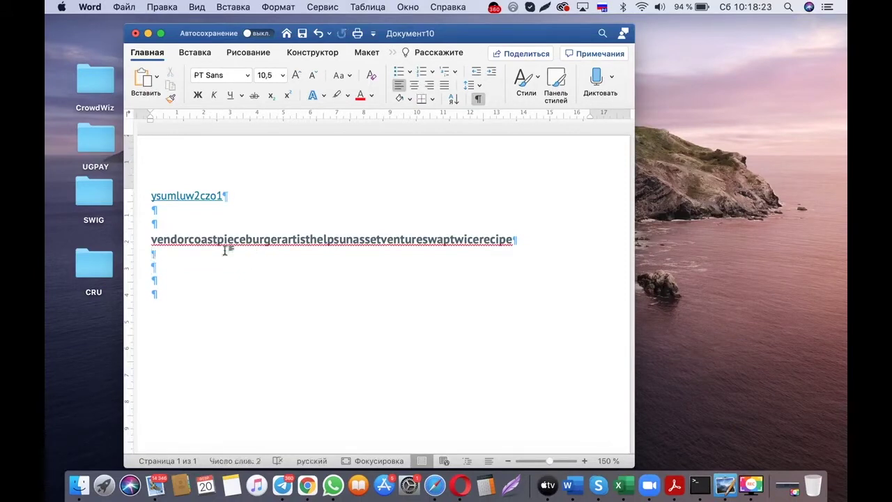
Insert spaces between the run-together words so the phrase reads as twelve separate words.
click(188, 240)
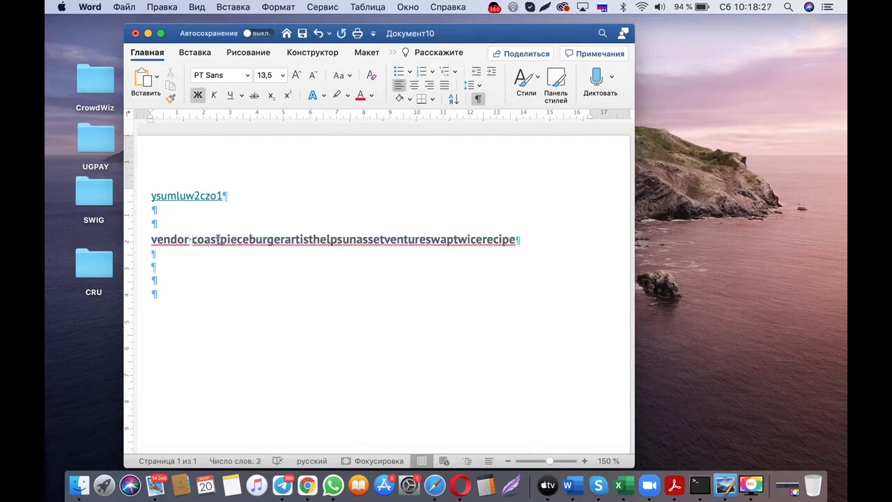
click(217, 239)
click(253, 239)
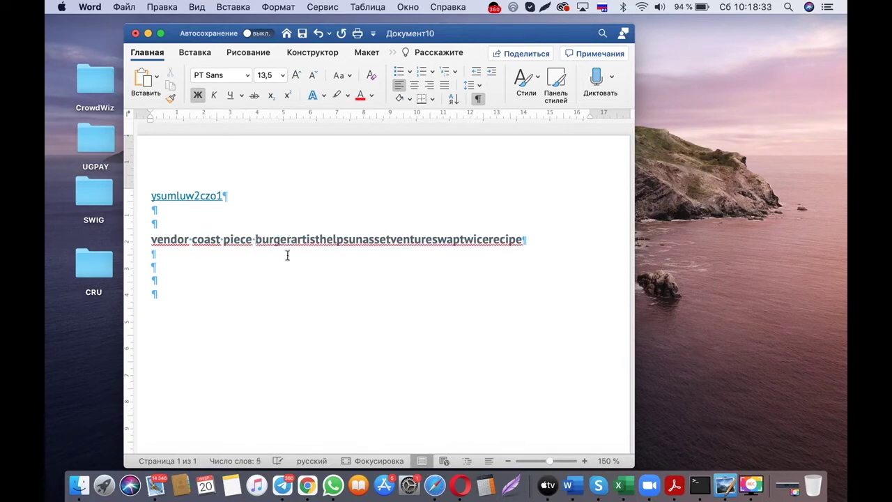
click(292, 239)
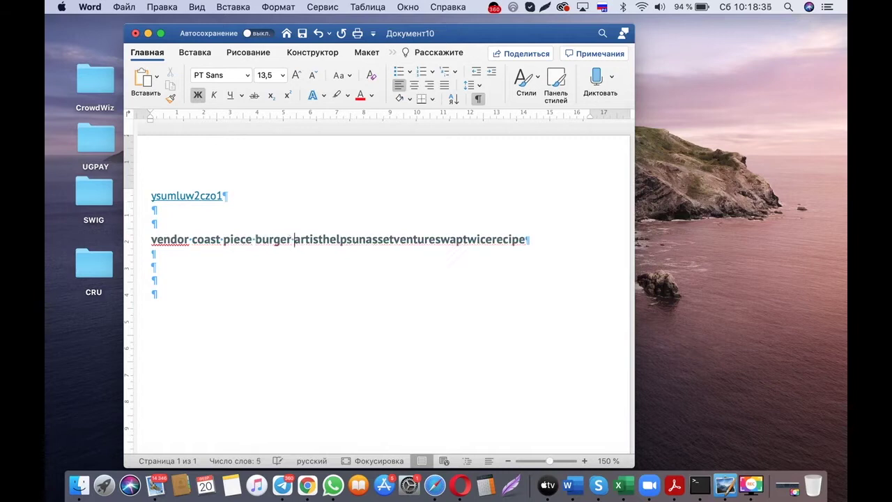
click(322, 239)
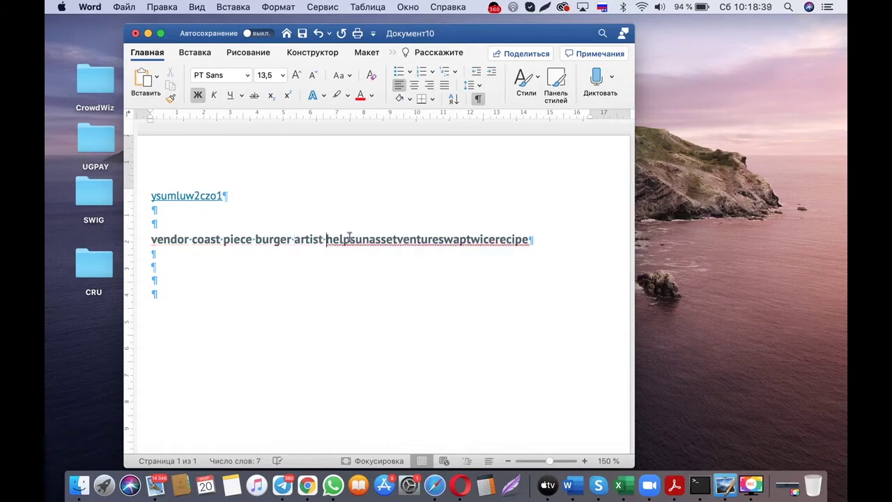
click(349, 239)
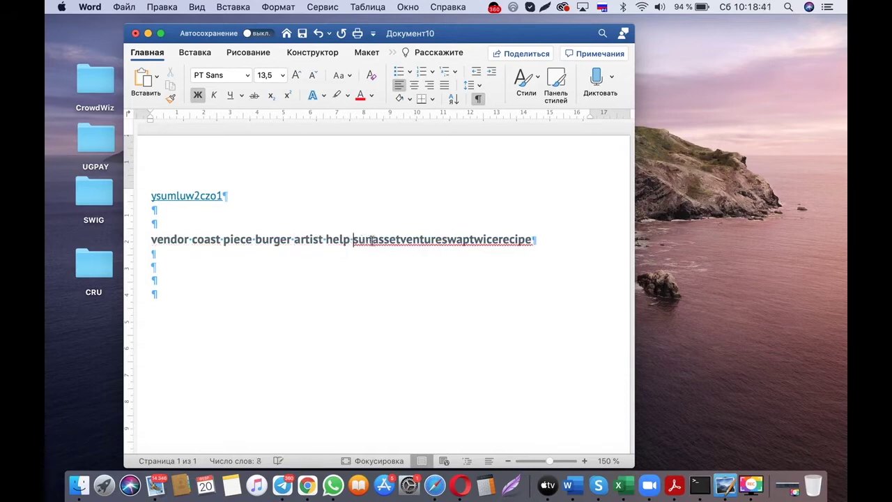
click(373, 239)
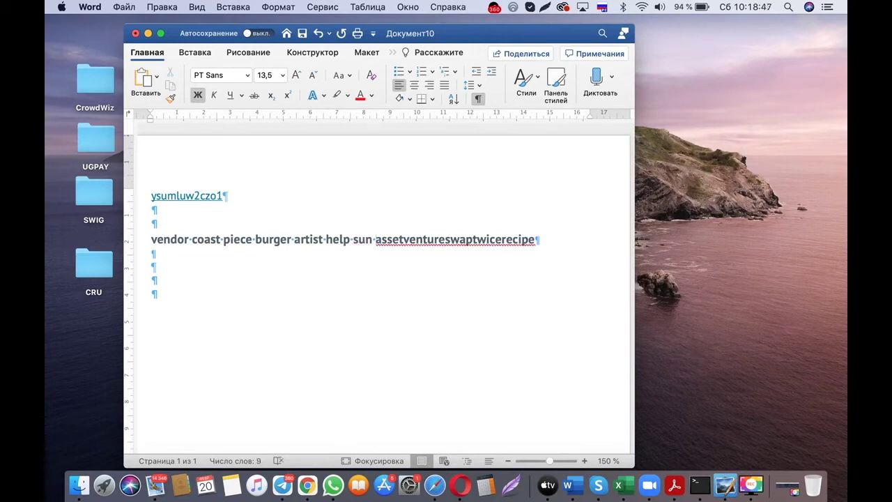
click(404, 239)
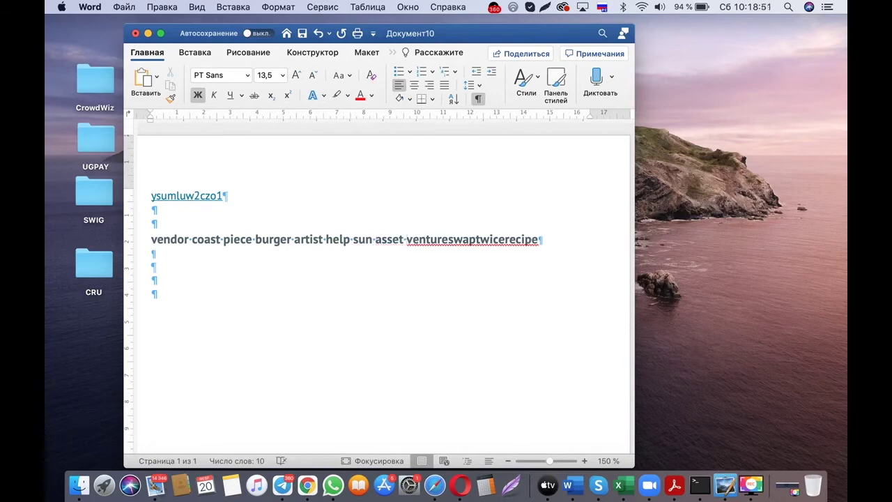
click(449, 239)
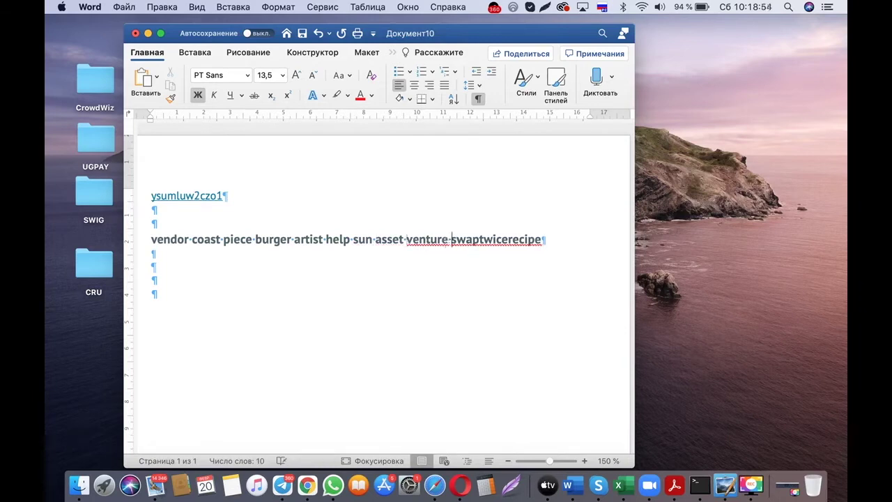
click(480, 239)
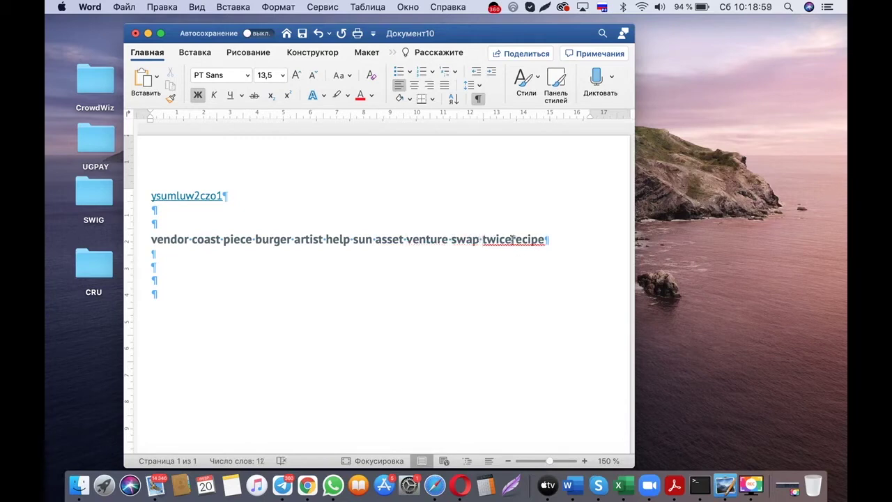
click(512, 239)
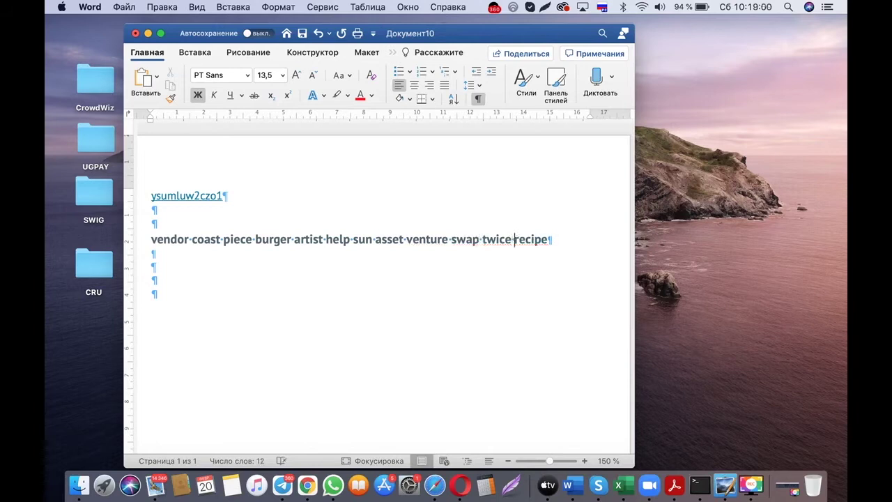
click(199, 265)
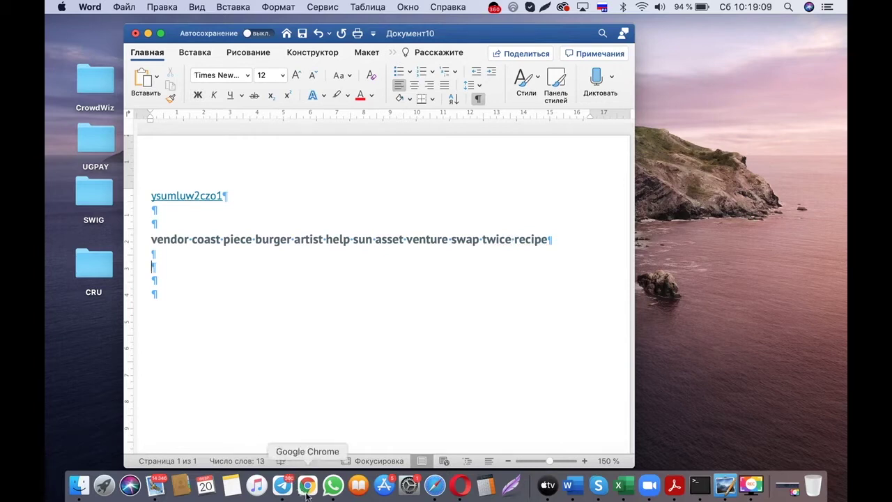
Advance to phrase confirmation and enter the first three recovery-phrase words as entries.
click(307, 486)
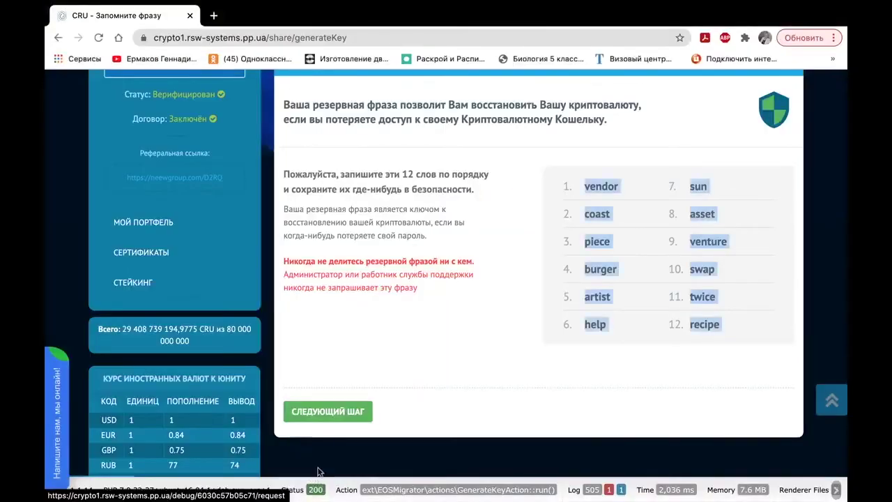
click(347, 412)
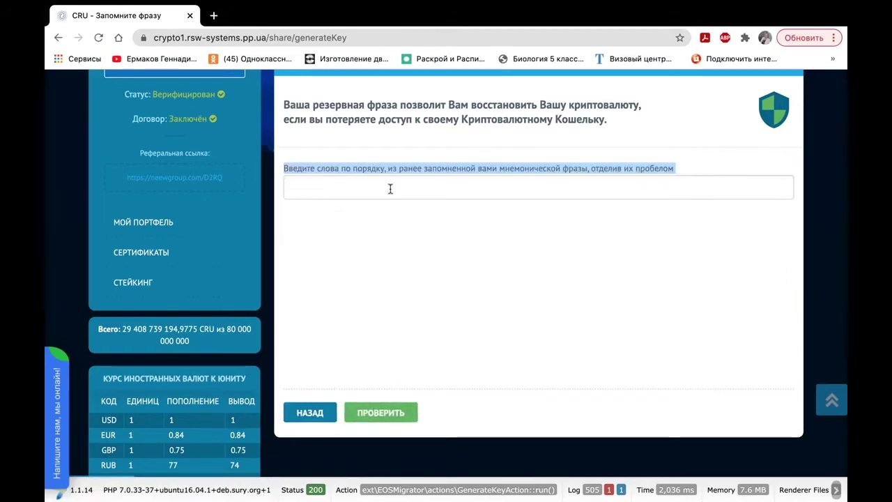
click(304, 185)
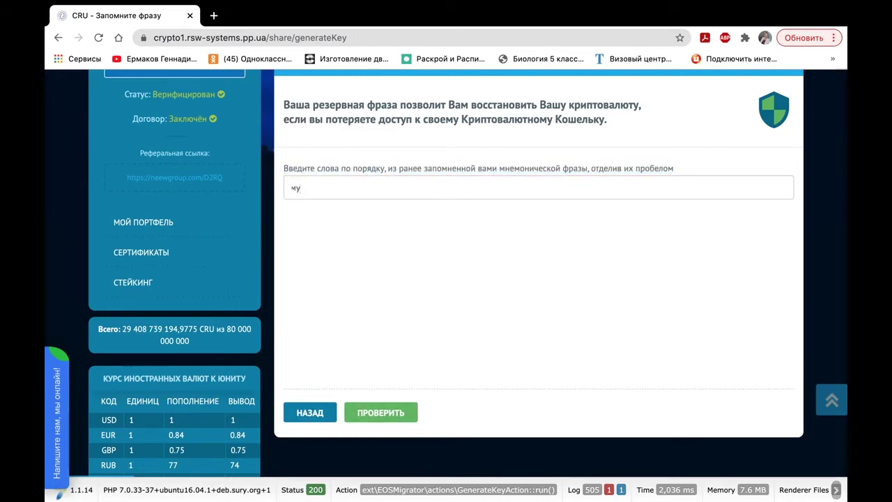
key(BackSpace)
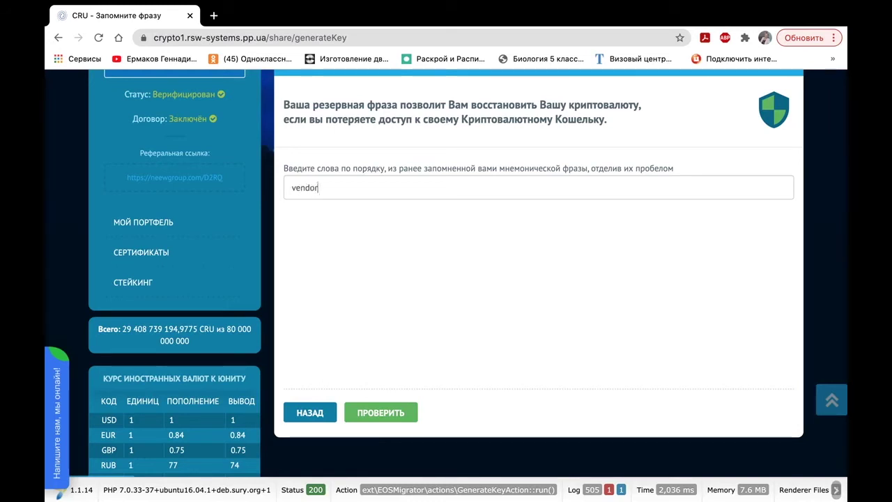
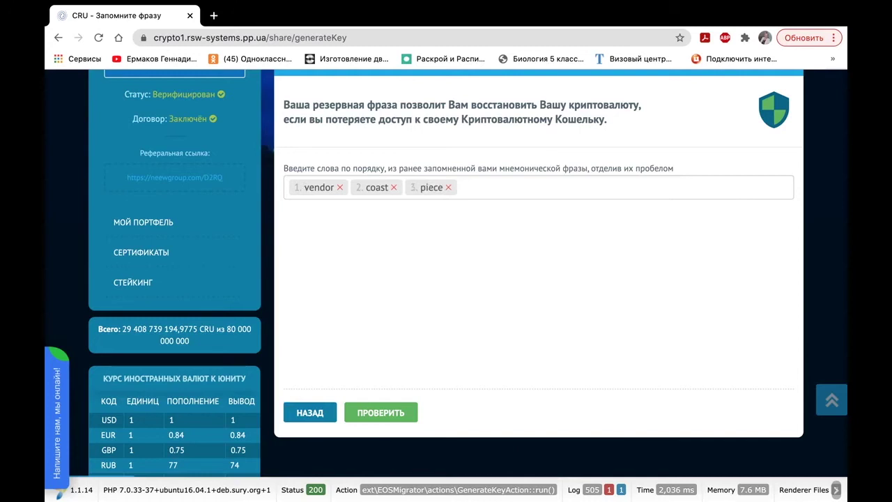
Copy the fourth through twelfth recovery-phrase words from the Word document.
mouse_move(576, 490)
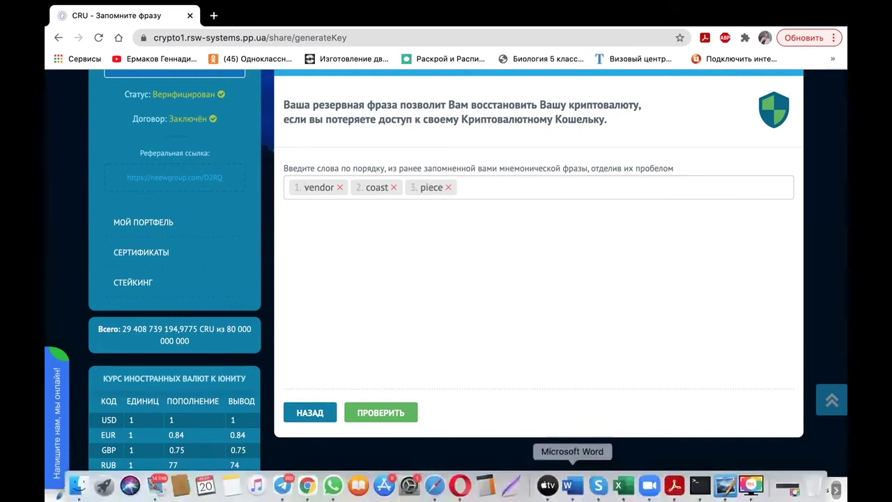
click(573, 486)
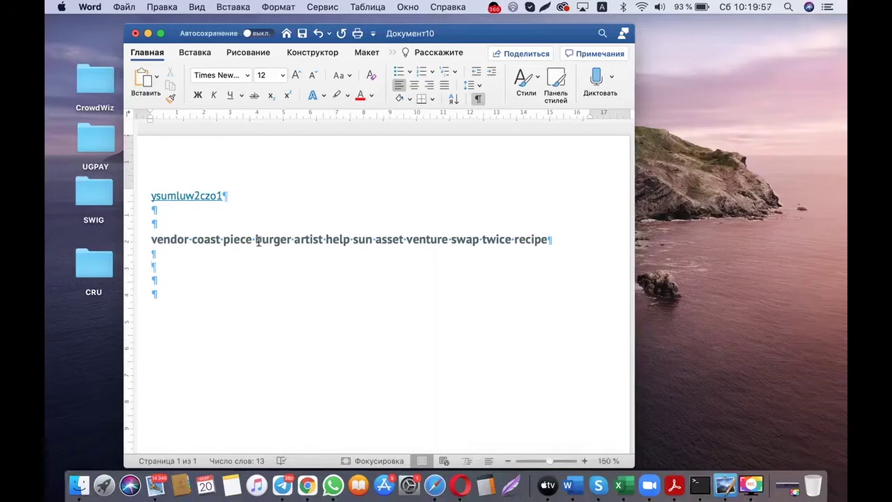
drag(257, 240, 462, 253)
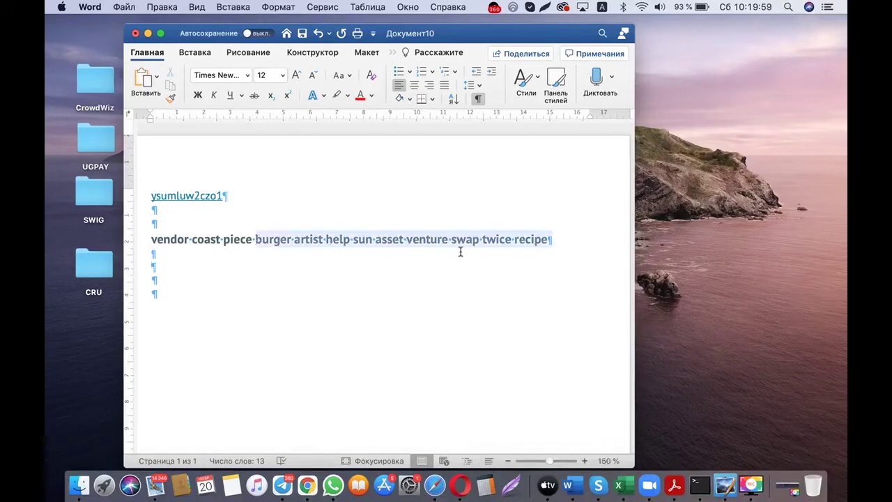
key(super+c)
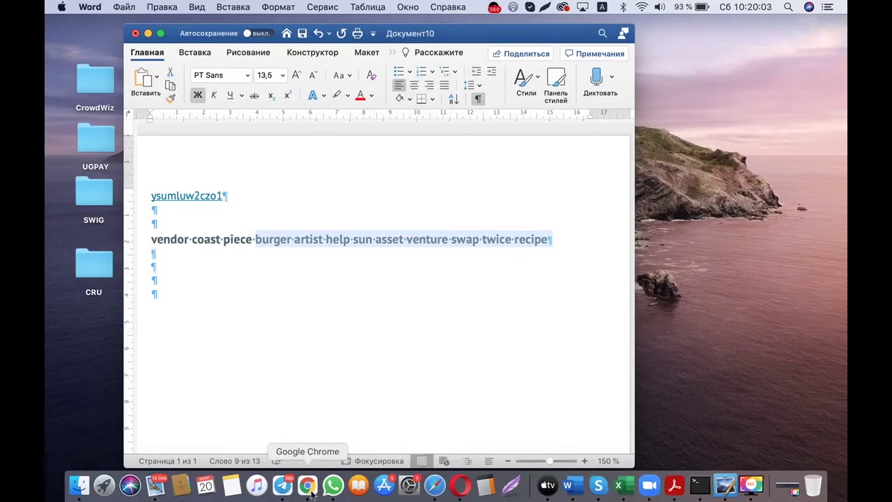
Paste the remaining nine words and check the phrase until 'Всё верно!' confirms a match.
click(309, 486)
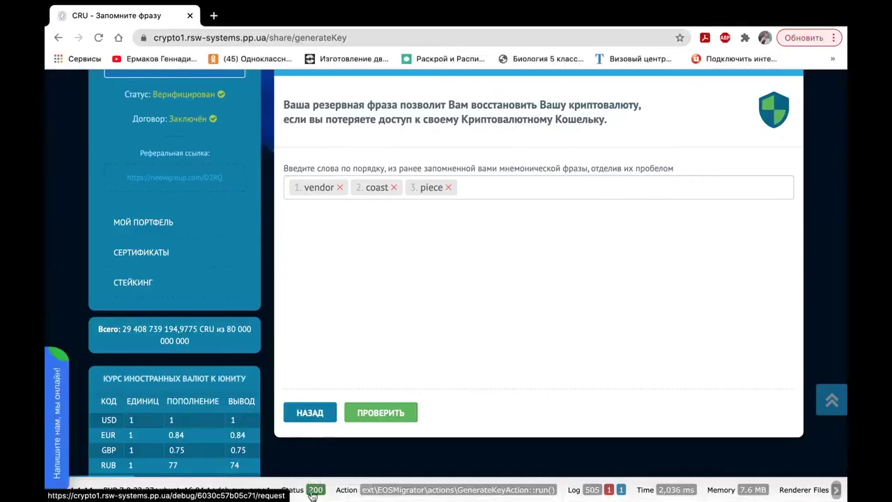
key(super+v)
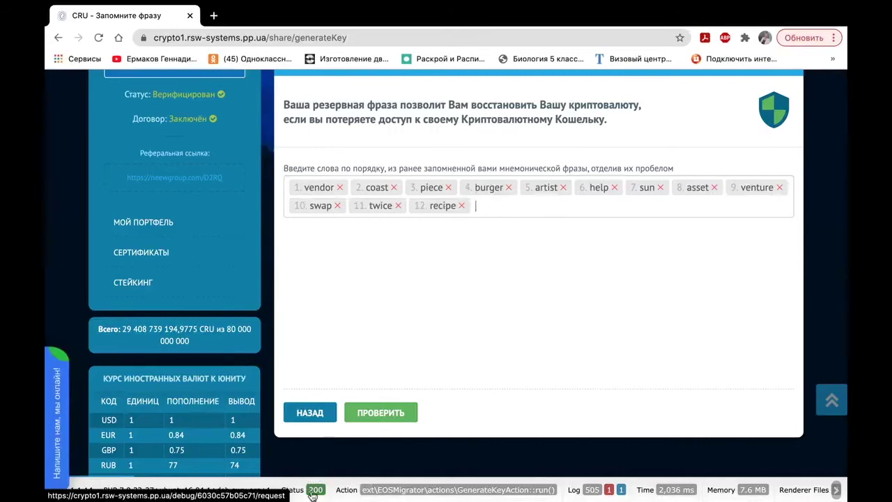
click(388, 417)
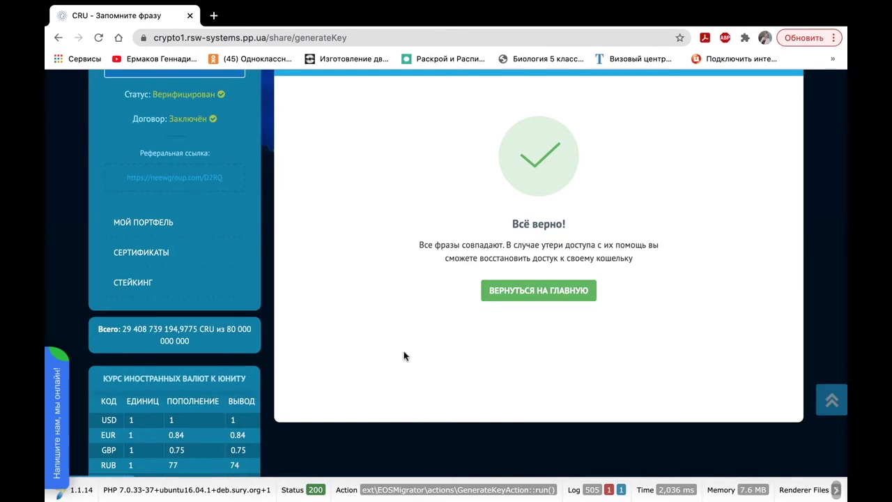
scroll(440, 309, up, 2)
scroll(439, 306, up, 2)
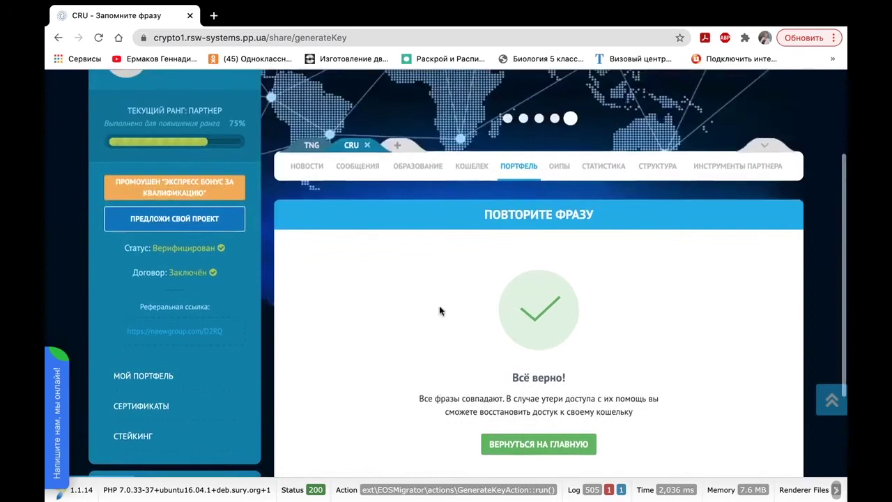
scroll(439, 306, down, 3)
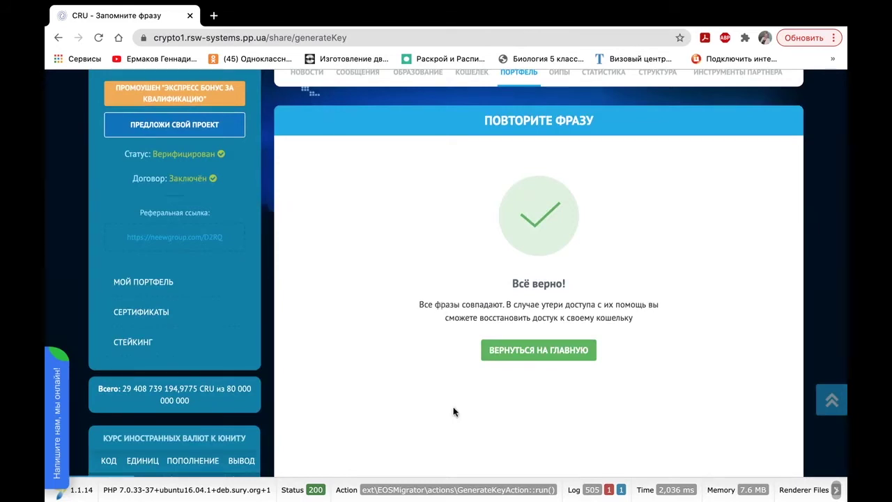
Return to Мой портфель and review it with the private key now shown as generated.
click(543, 357)
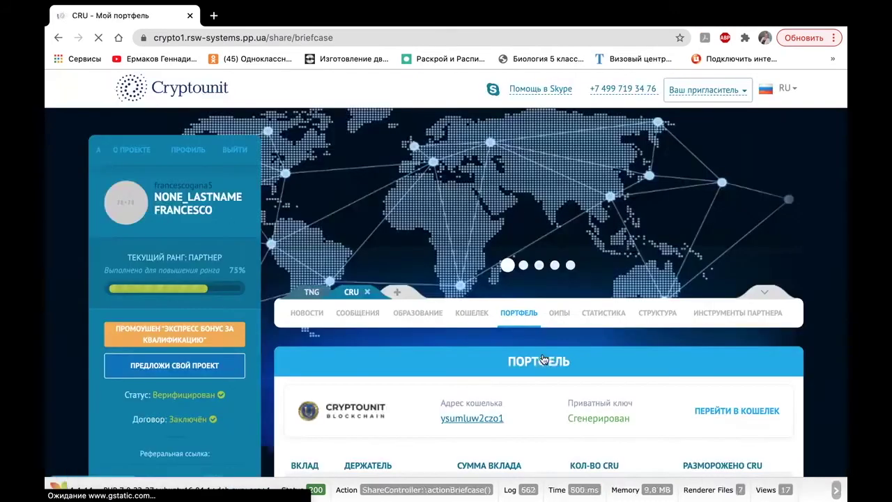
scroll(543, 360, down, 3)
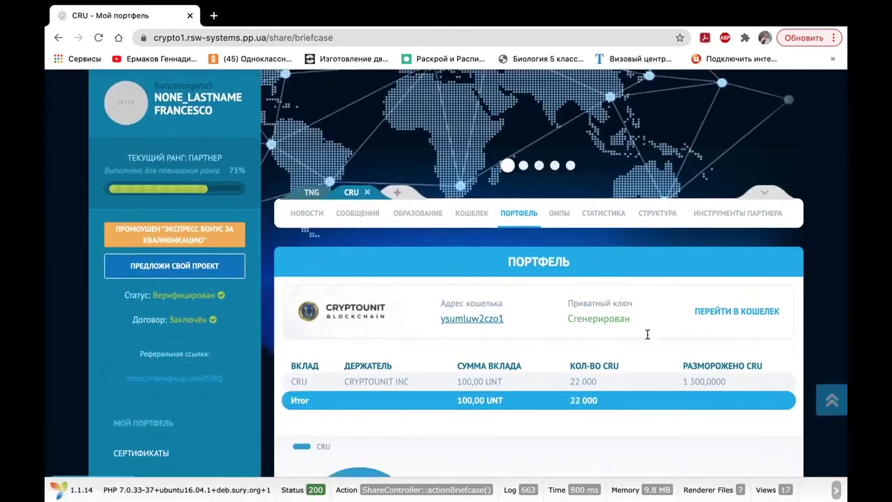
scroll(635, 335, down, 2)
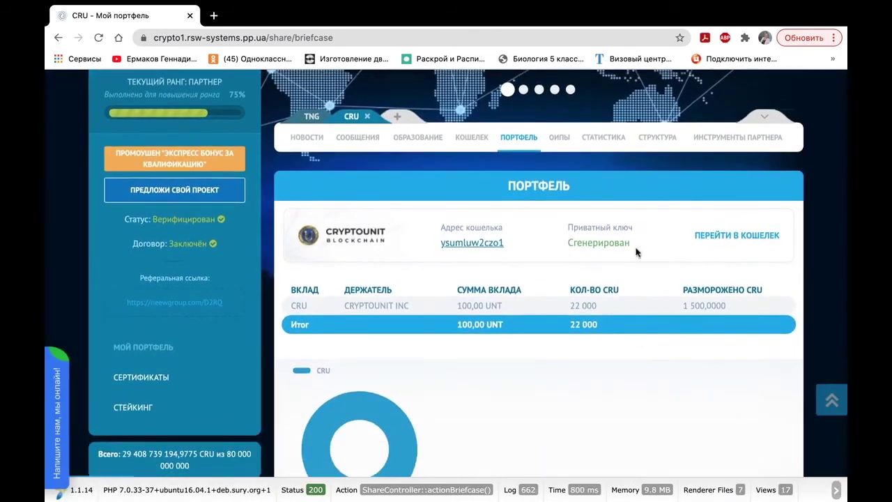
scroll(636, 252, down, 1)
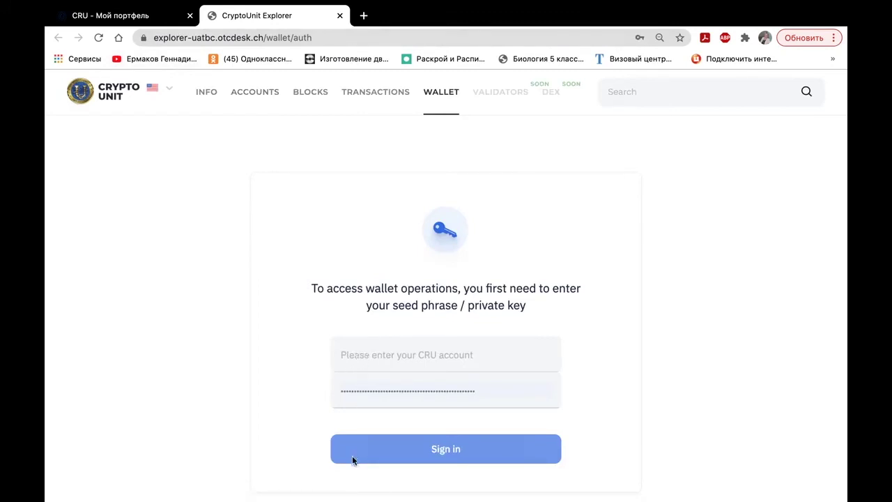
Let the explorer's /wallet/auth sign-in form load, then reveal the macOS Dock.
mouse_move(359, 488)
Copy the wallet account name from the Word notes, visit the explorer's WALLET page, then reselect the name.
click(573, 486)
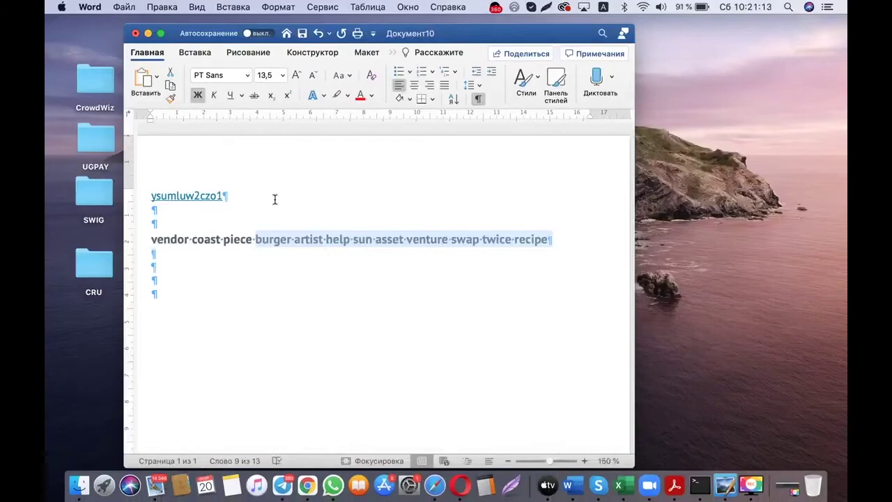
drag(224, 198, 175, 204)
key(super+Tab)
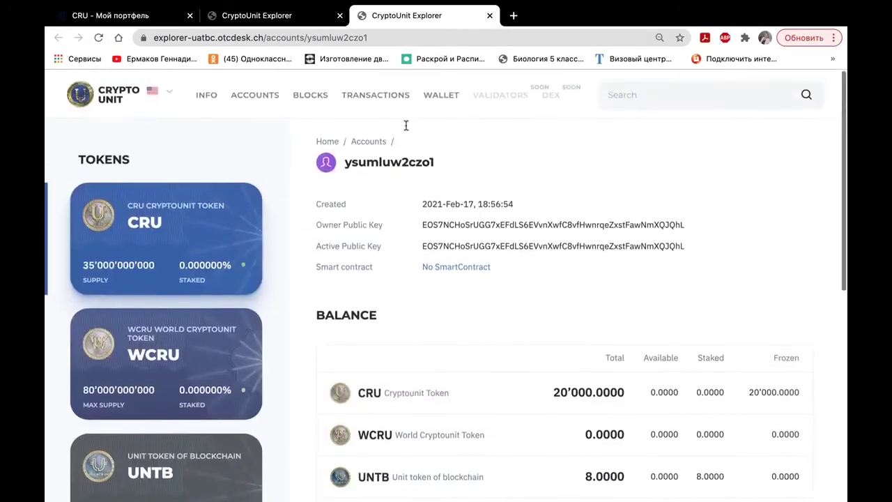
click(446, 93)
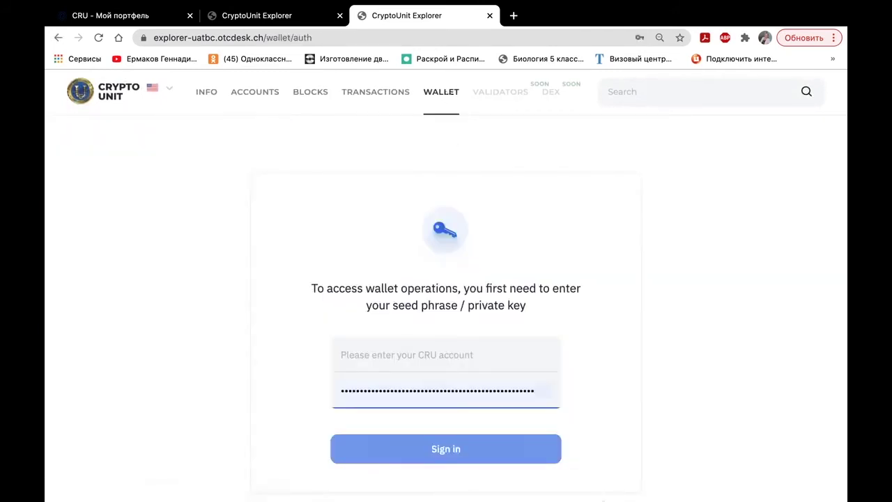
click(567, 486)
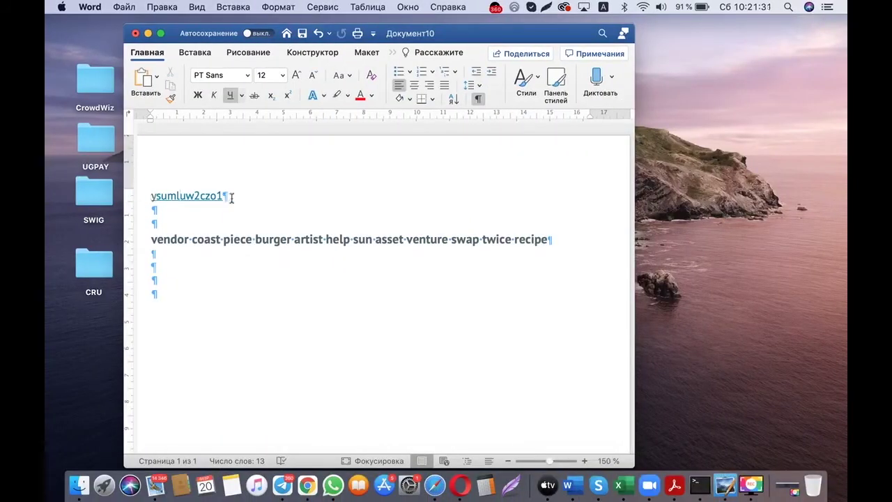
drag(234, 197, 140, 203)
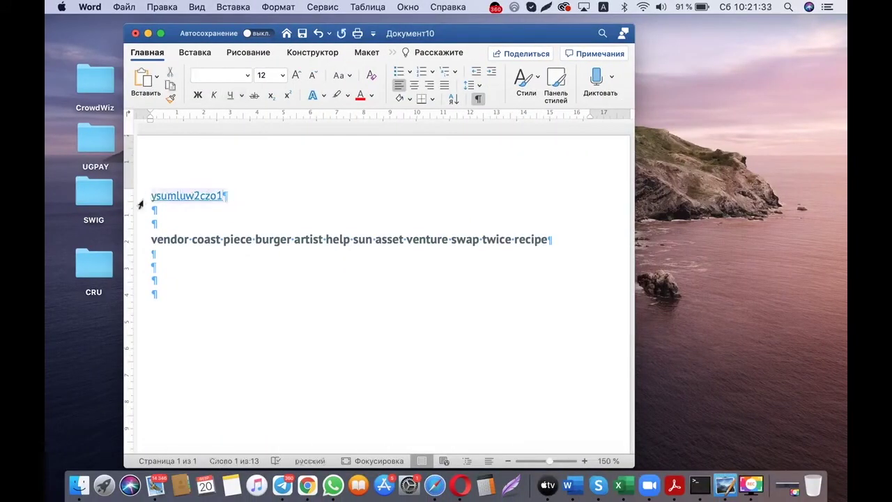
Paste the account name into the CRU account field and delete the autofilled password from the secret field.
click(307, 486)
click(362, 358)
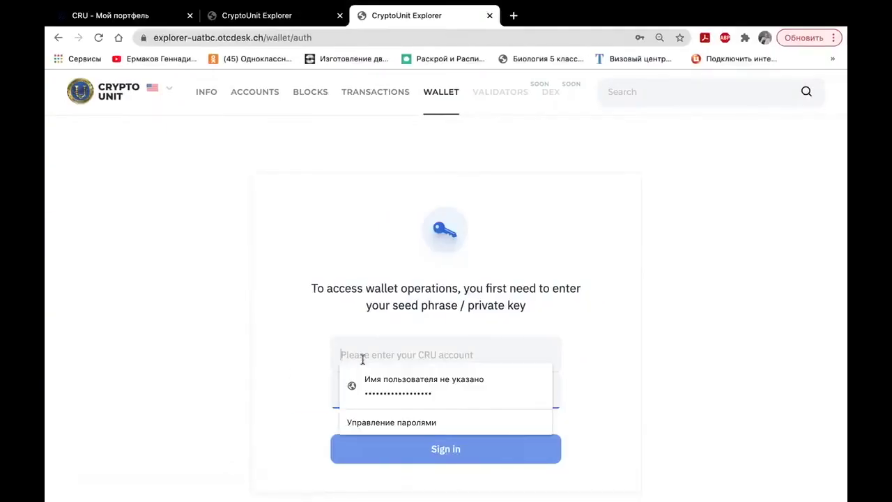
key(super+v)
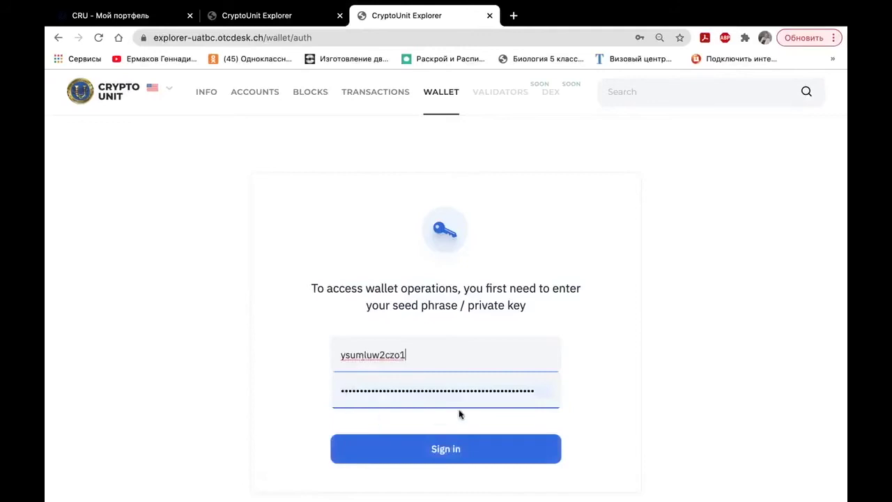
drag(545, 391, 254, 385)
key(BackSpace)
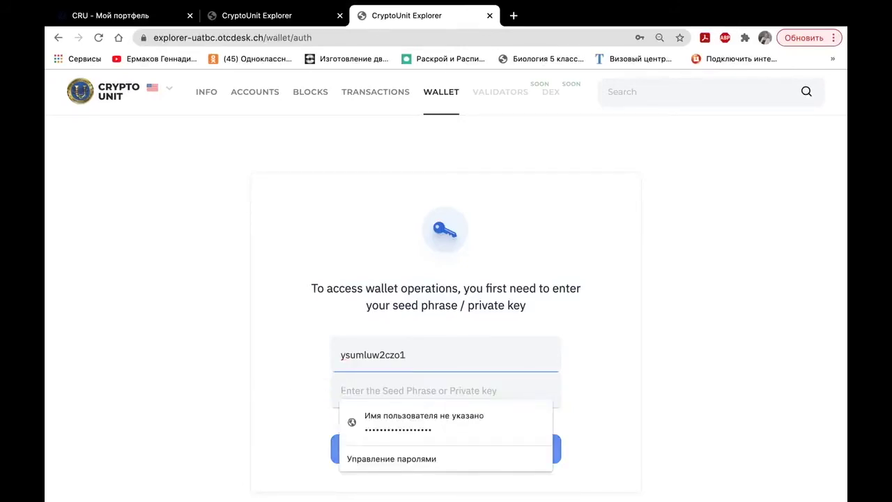
click(194, 356)
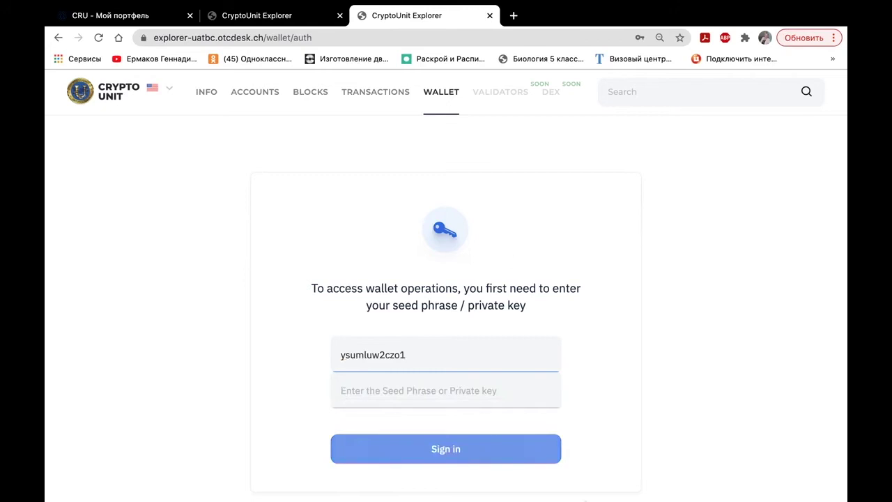
mouse_move(572, 488)
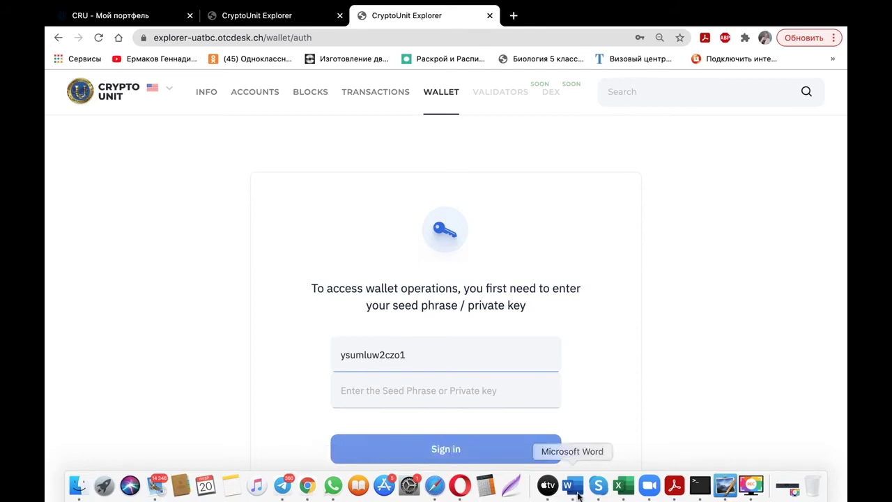
Select the entire twelve-word seed phrase line in the Word notes.
click(573, 486)
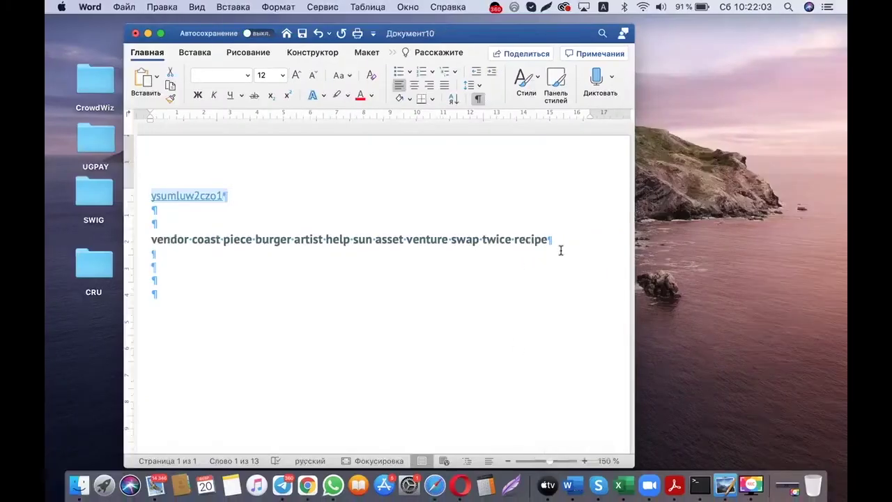
drag(552, 241, 192, 248)
click(192, 248)
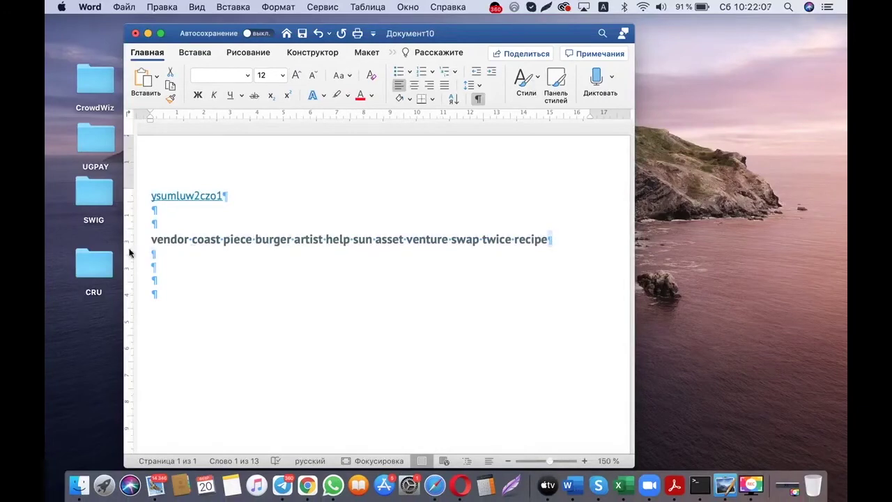
drag(148, 239, 563, 255)
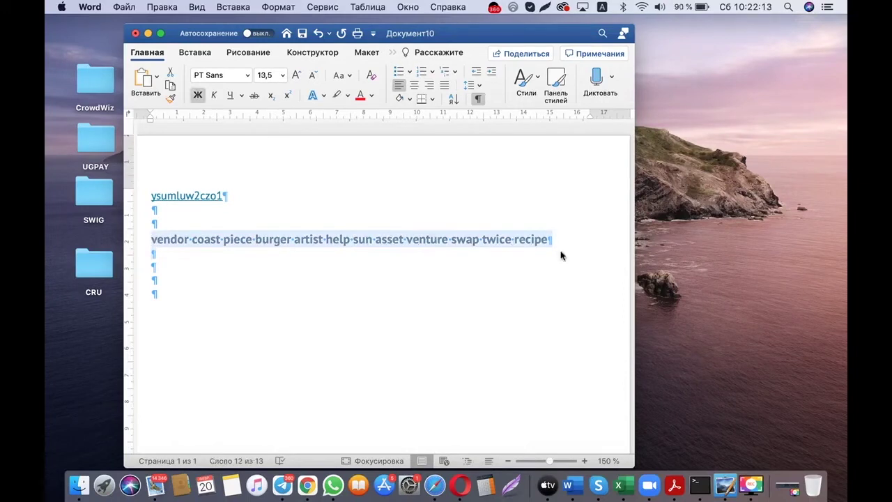
click(312, 492)
Paste the seed phrase into the secret field and sign in to the wallet.
click(386, 396)
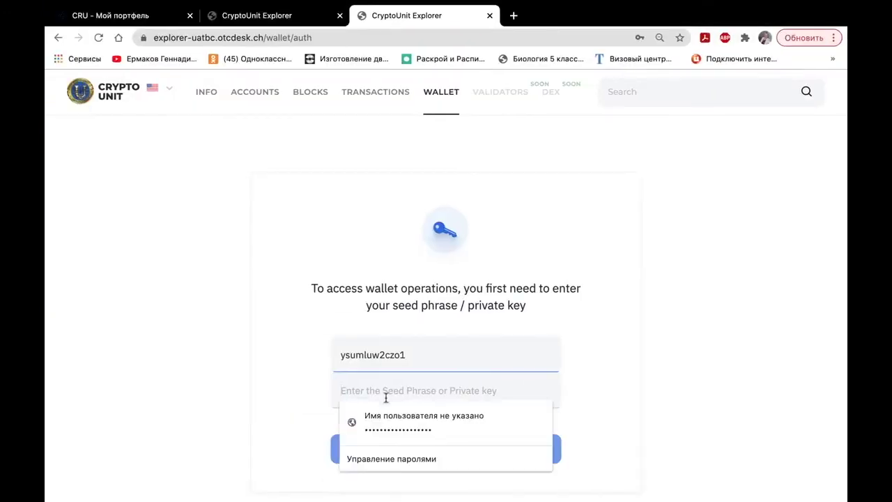
key(super+v)
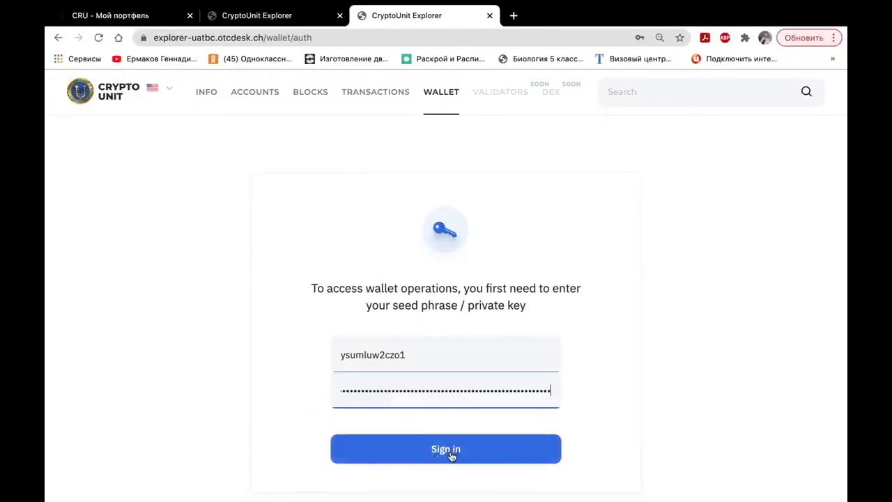
click(450, 454)
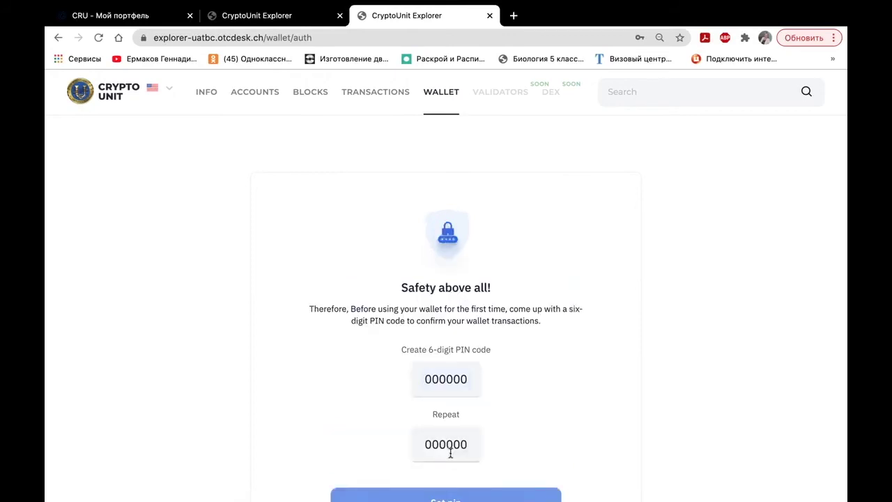
scroll(450, 453, down, 1)
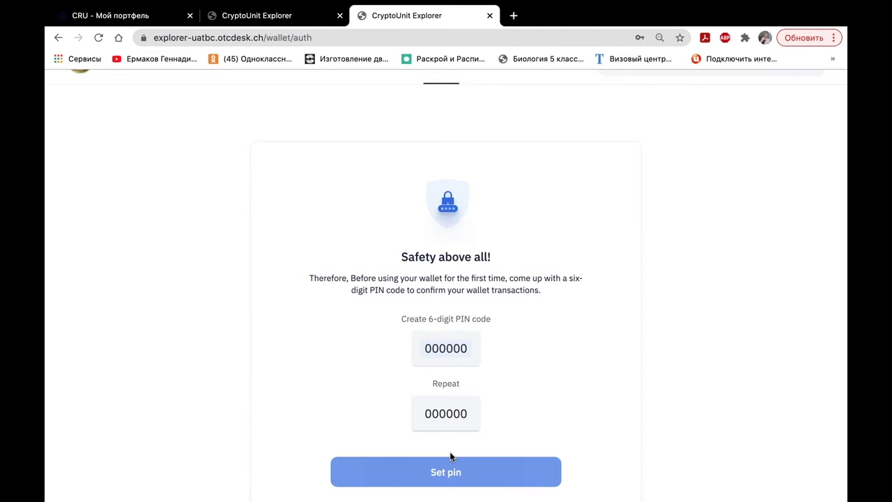
Enter a new six-digit wallet PIN in both fields and save it.
click(448, 351)
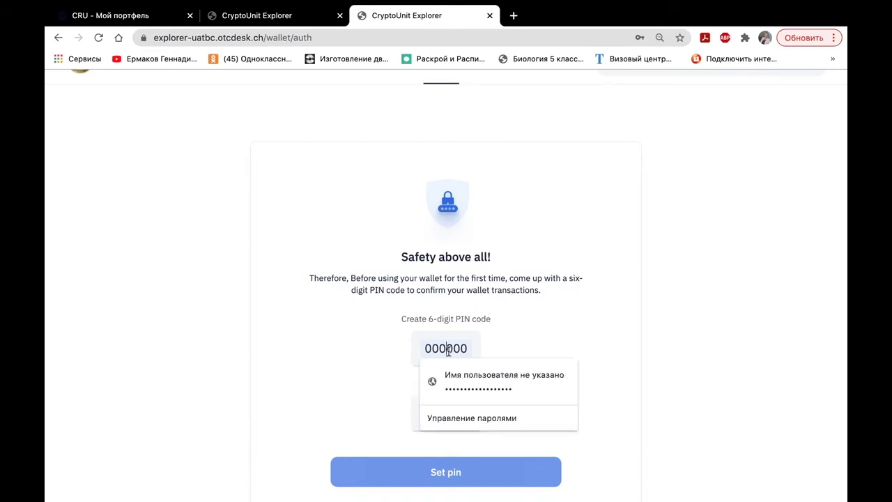
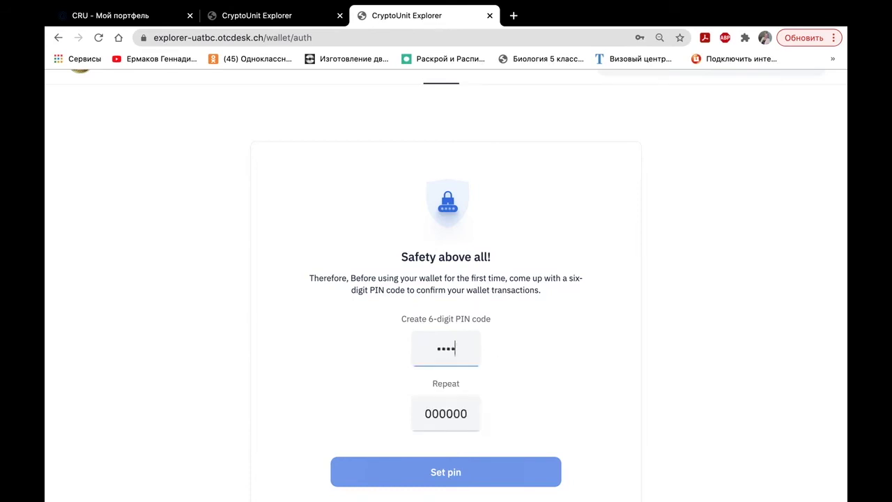
click(446, 414)
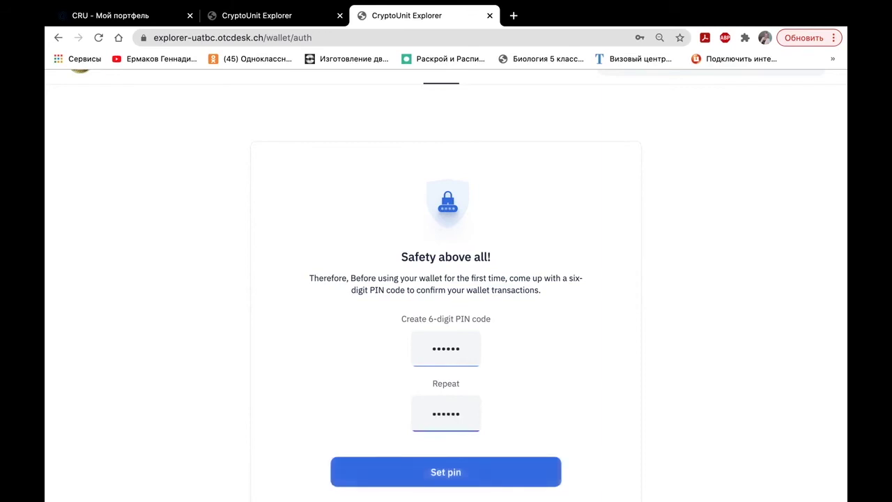
click(446, 473)
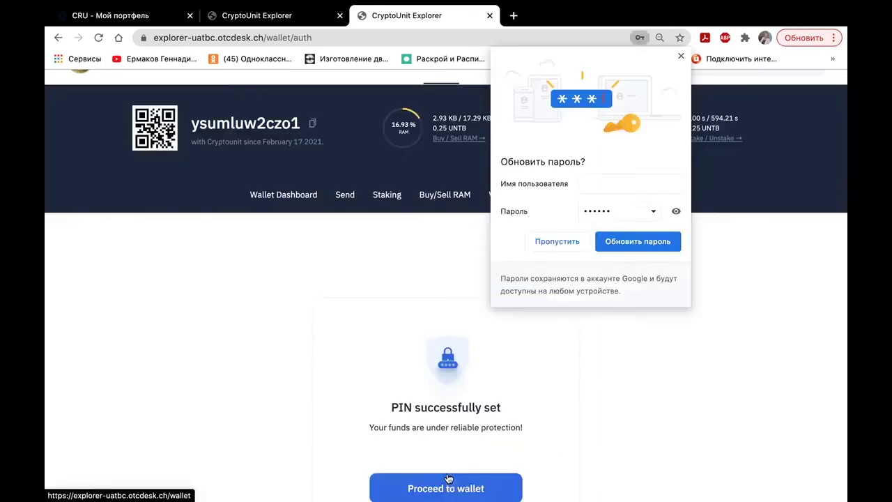
Decline the password-update prompt, open the Wallet Dashboard and scroll to the 20,000 CRU portfolio card.
click(557, 242)
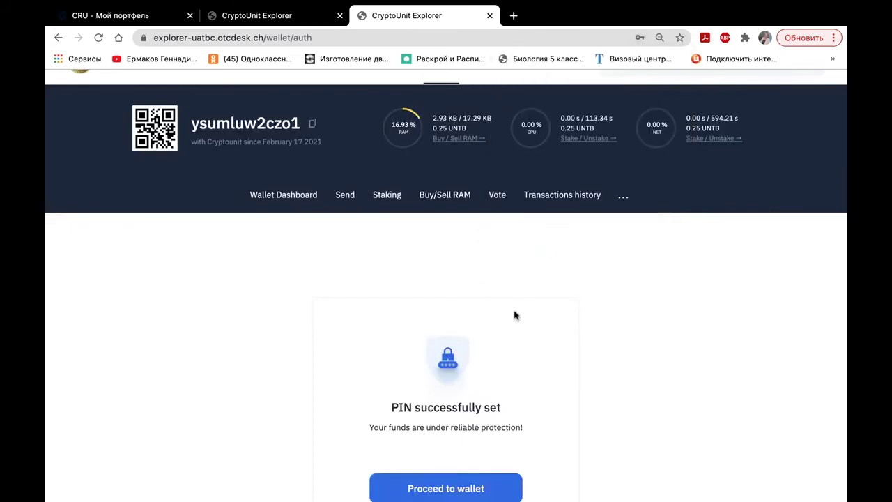
scroll(514, 316, down, 3)
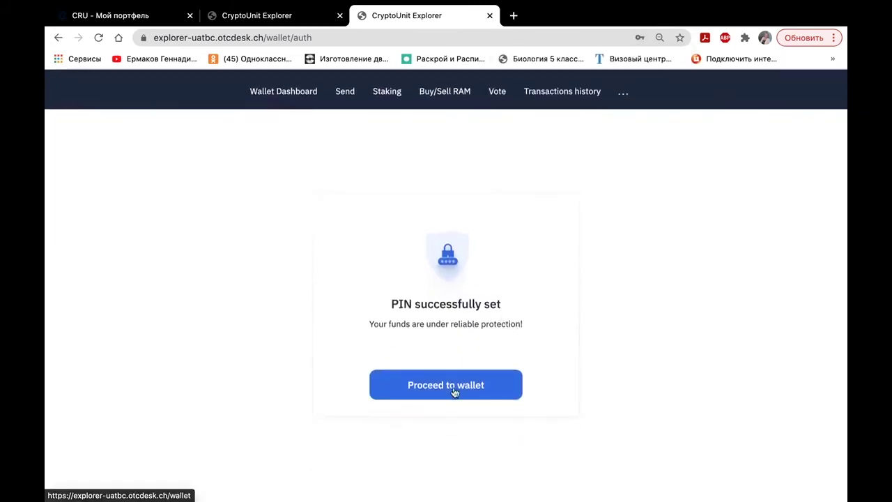
click(453, 388)
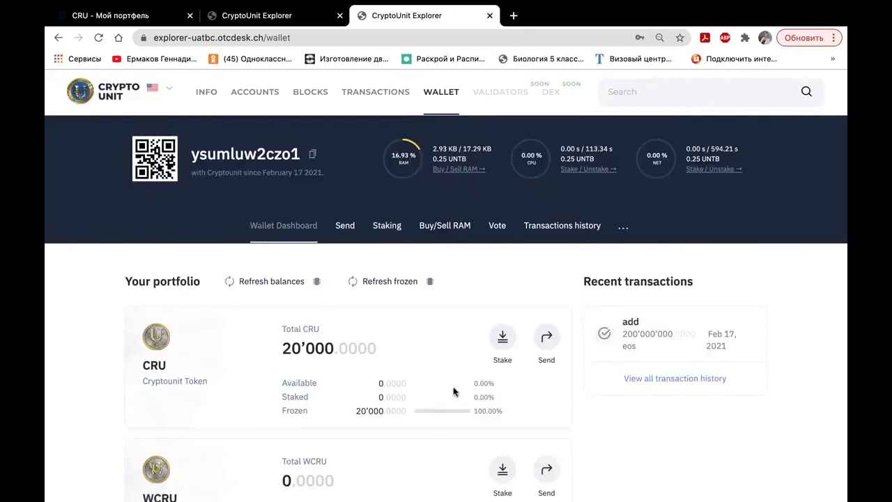
scroll(453, 392, down, 1)
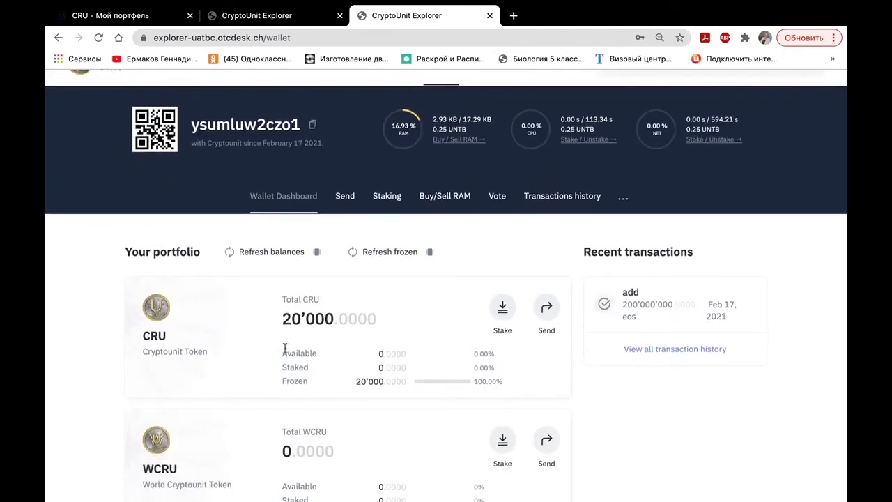
scroll(285, 349, down, 2)
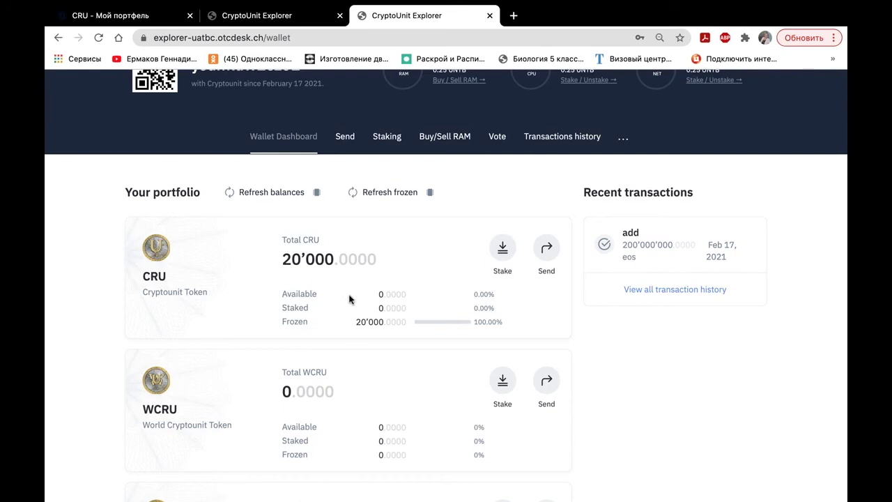
Refresh the frozen CRU balance, confirming it with the wallet PIN.
click(113, 15)
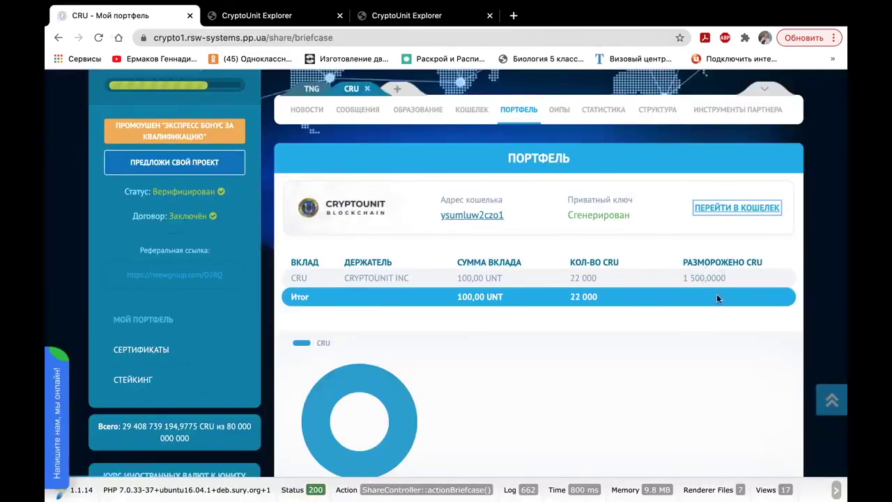
click(440, 17)
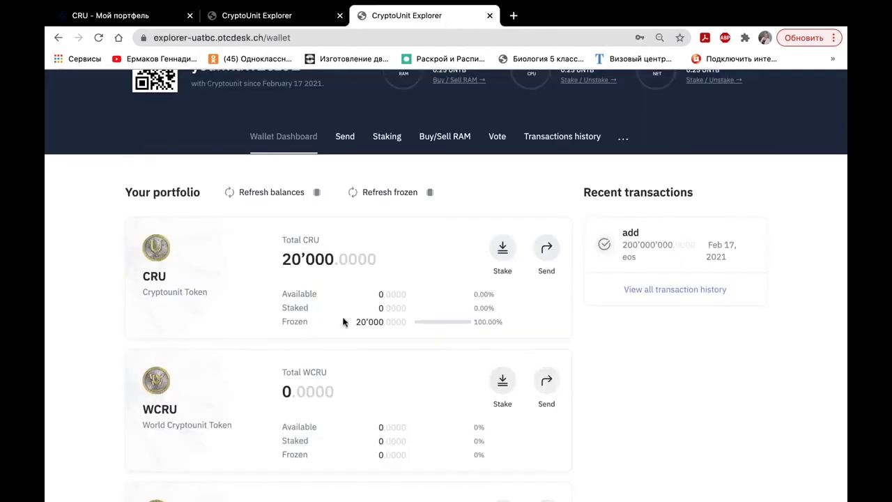
scroll(343, 322, up, 2)
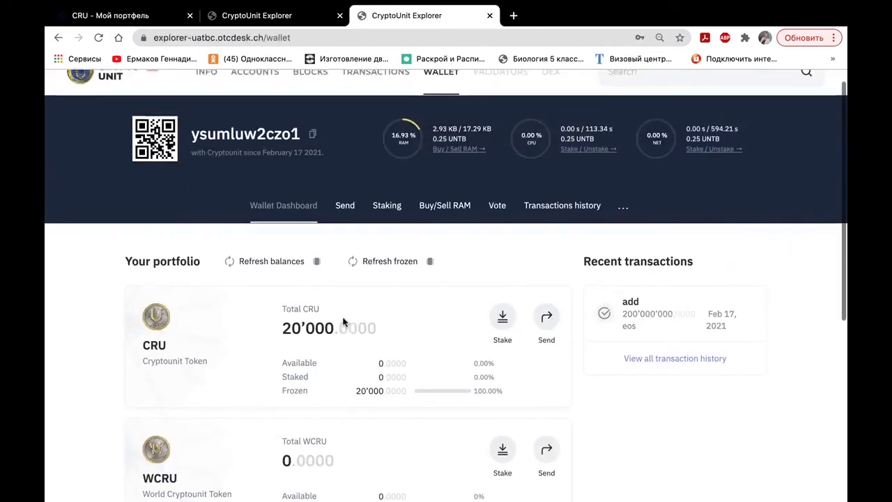
click(431, 263)
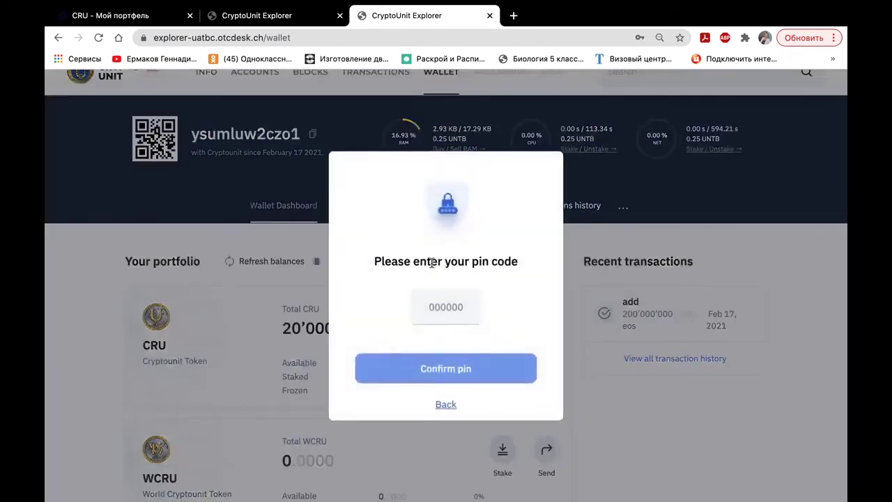
click(431, 302)
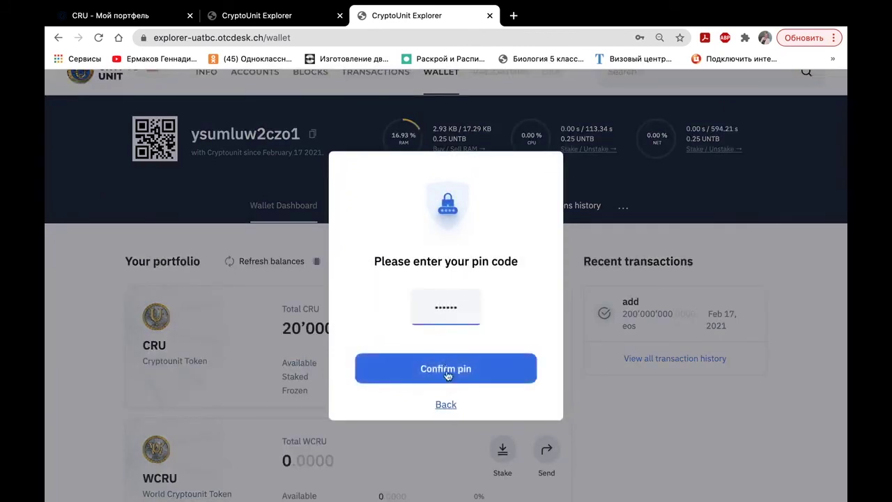
click(446, 370)
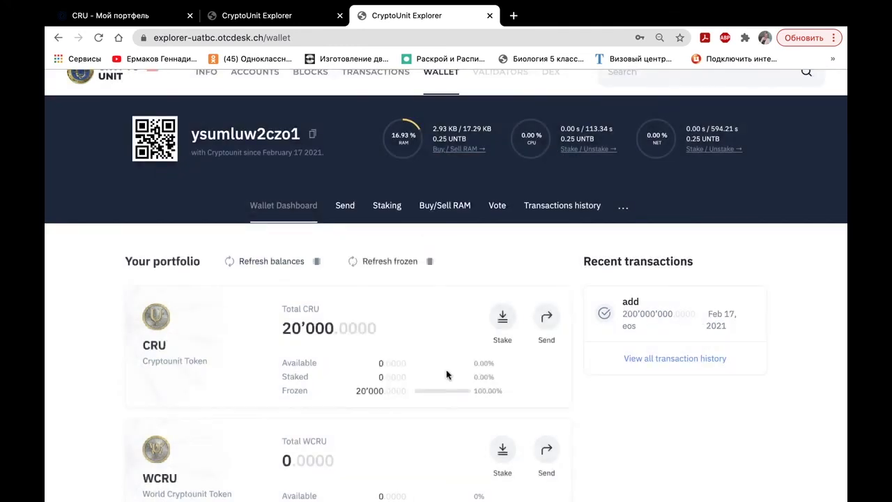
Run the frozen-balance refresh a second time, confirming again with the PIN.
click(431, 263)
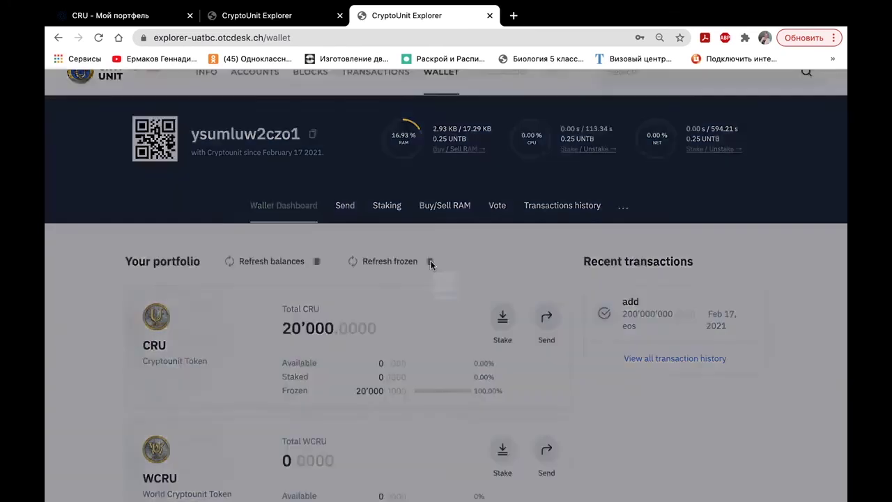
click(447, 309)
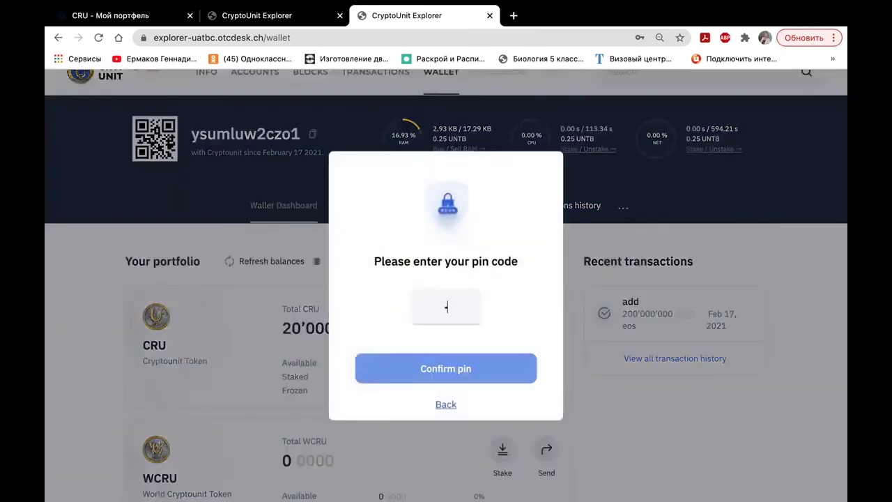
text(••••••)
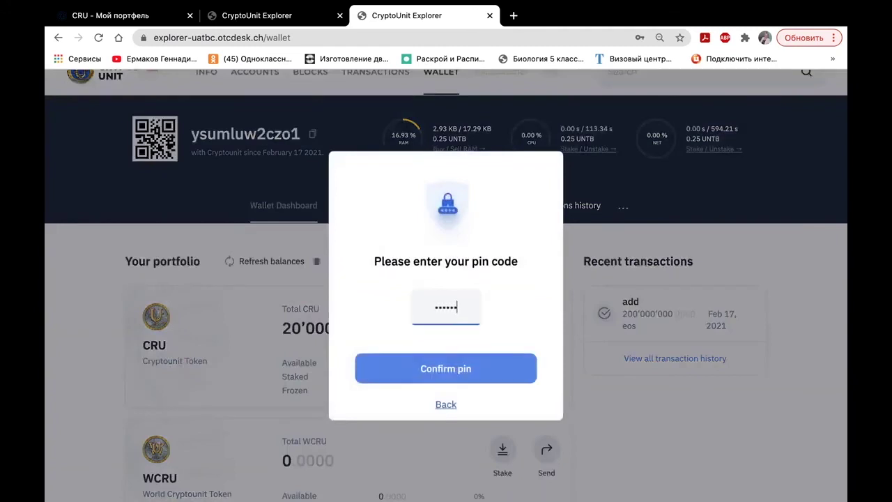
click(442, 376)
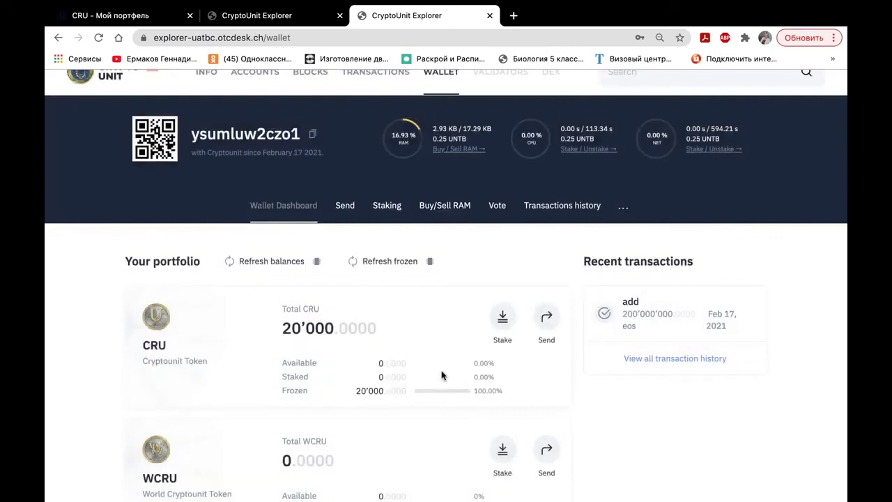
Refresh balances and check CRU now shows 3,400 available (17%) and 16,600 frozen (83%).
click(317, 263)
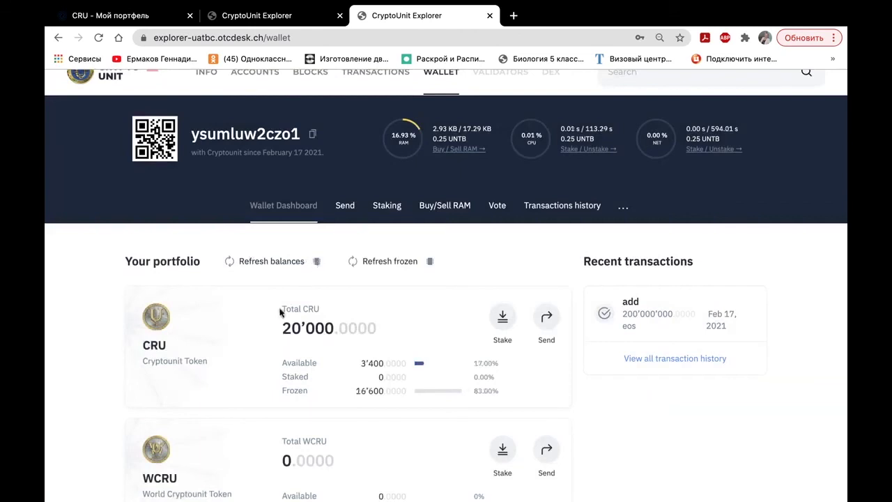
scroll(264, 388, down, 1)
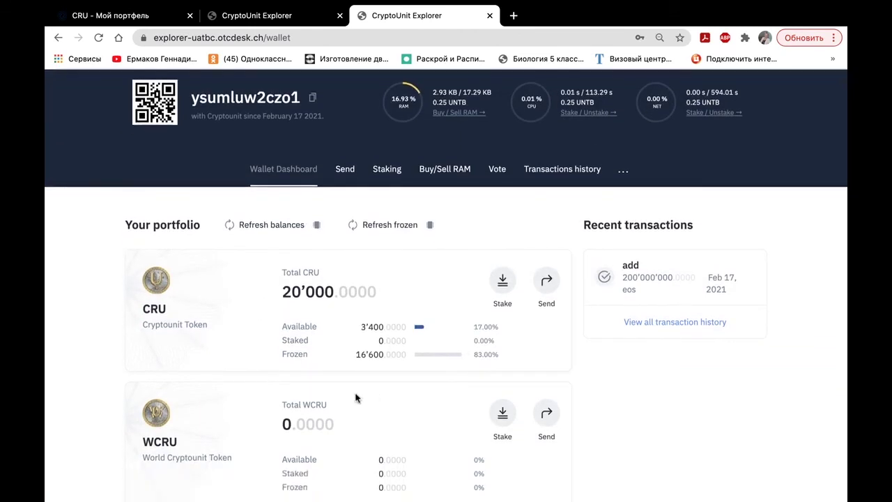
scroll(354, 398, down, 2)
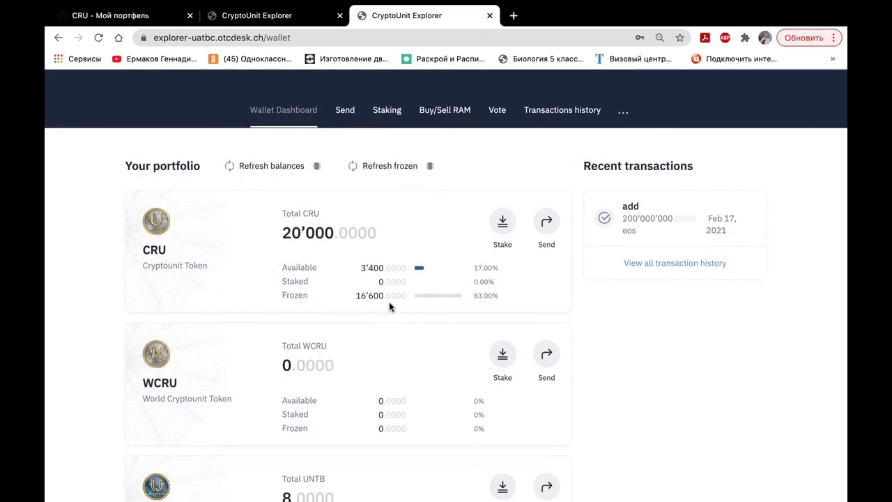
Switch to the 'CRU - Мой портфель' tab and review the 22 000 CRU portfolio and its purchase history.
click(122, 15)
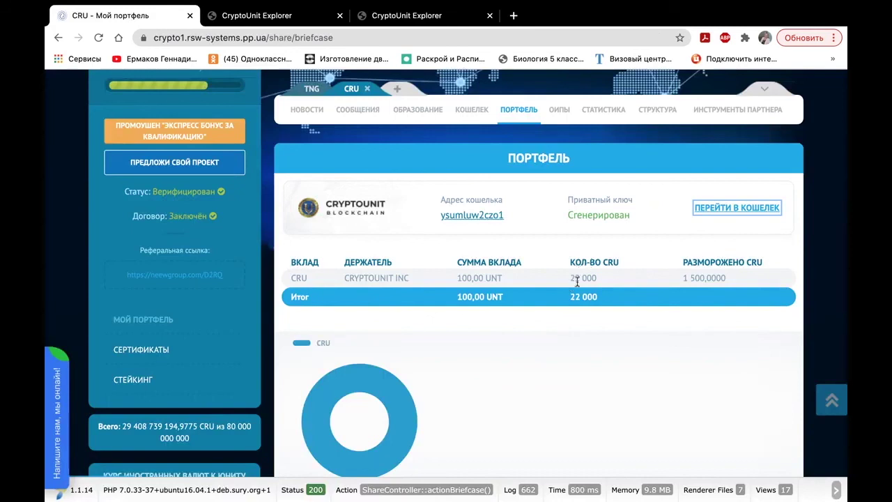
scroll(577, 280, down, 5)
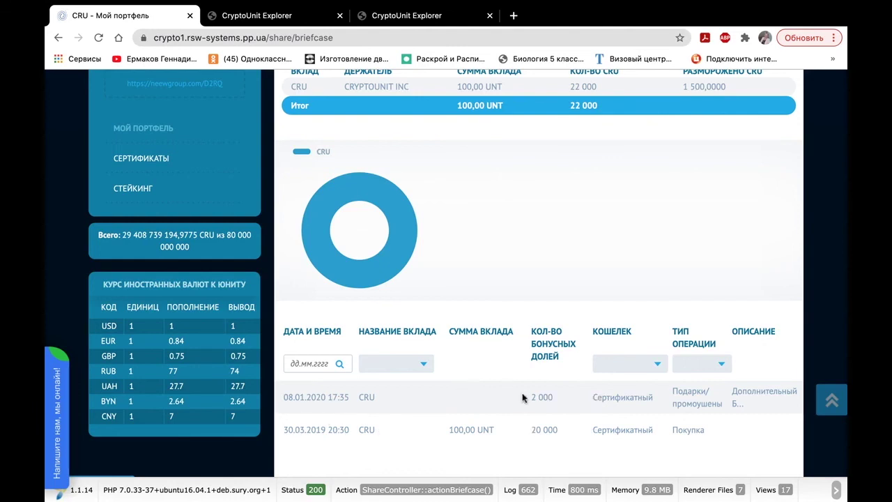
scroll(523, 398, up, 4)
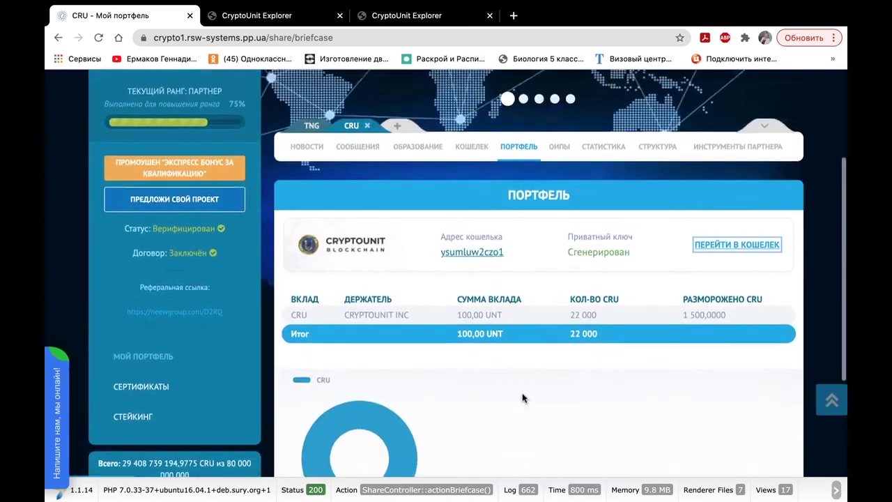
Open the explorer's INFO page and scroll through CRU supply, distribution and recent blocks.
click(440, 16)
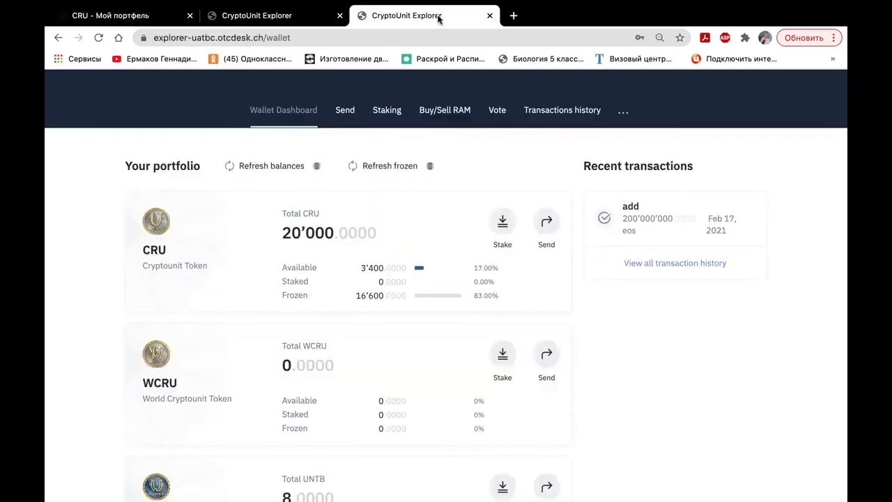
scroll(307, 178, up, 2)
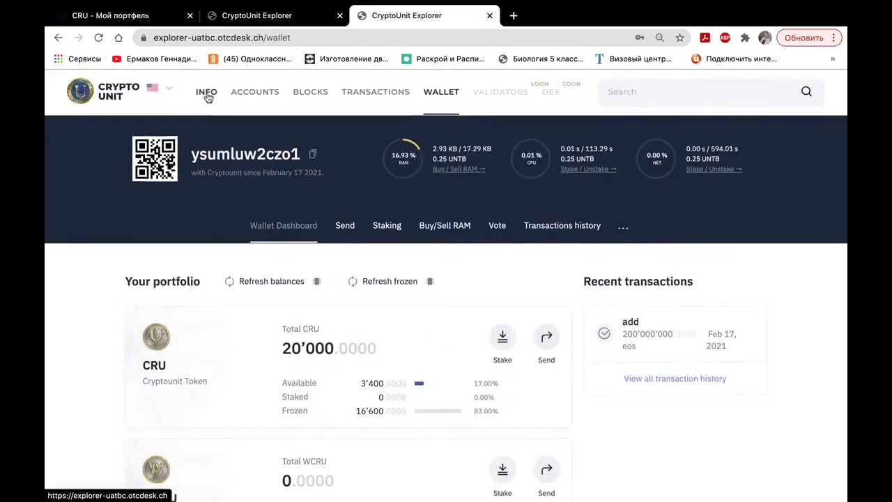
click(207, 95)
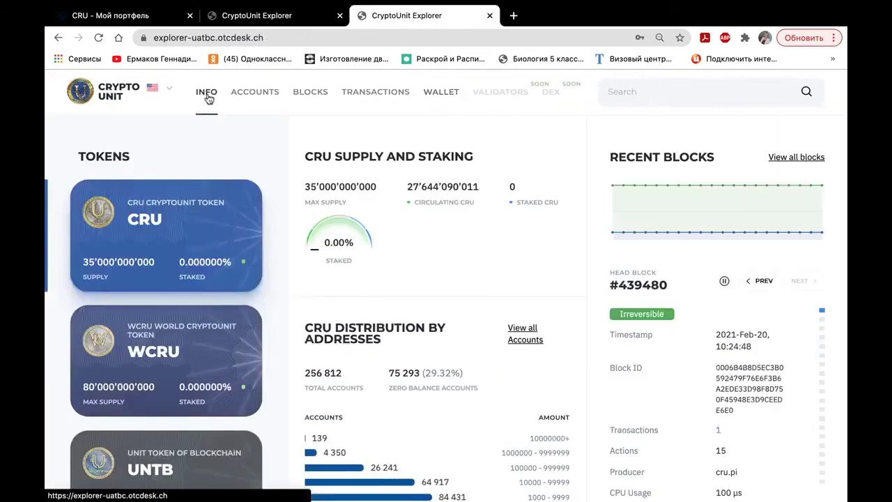
scroll(236, 262, down, 3)
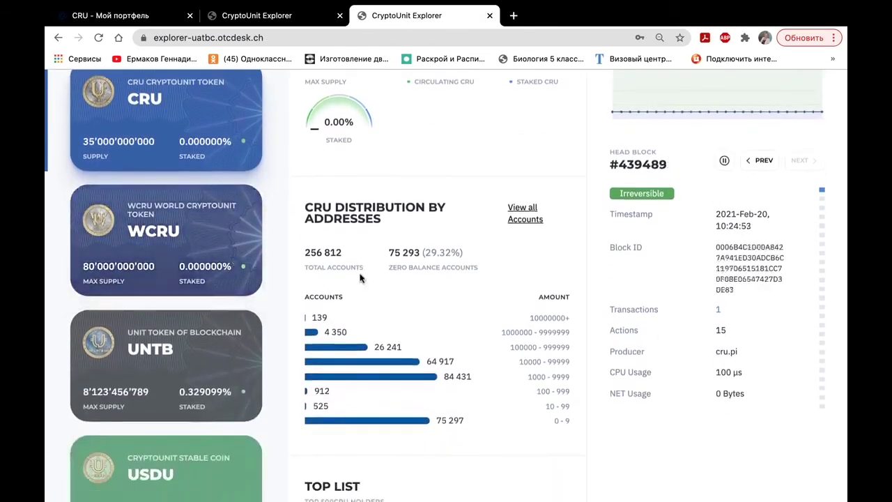
scroll(360, 277, down, 5)
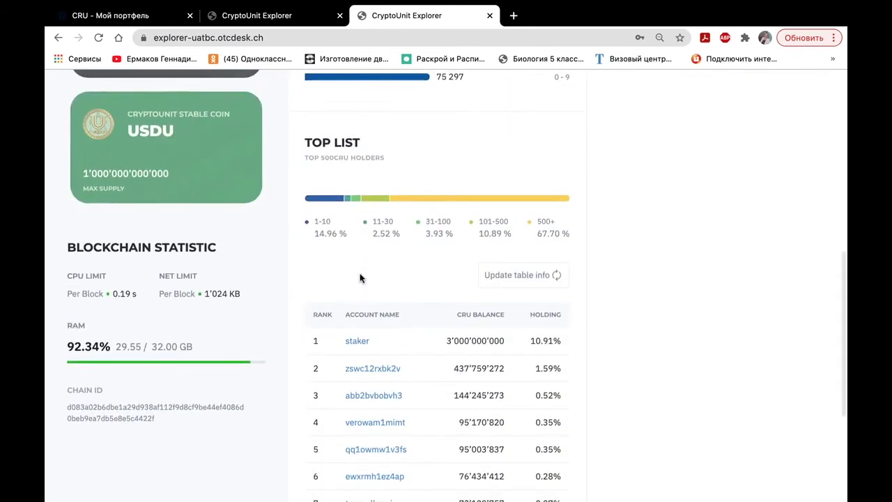
scroll(360, 272, up, 5)
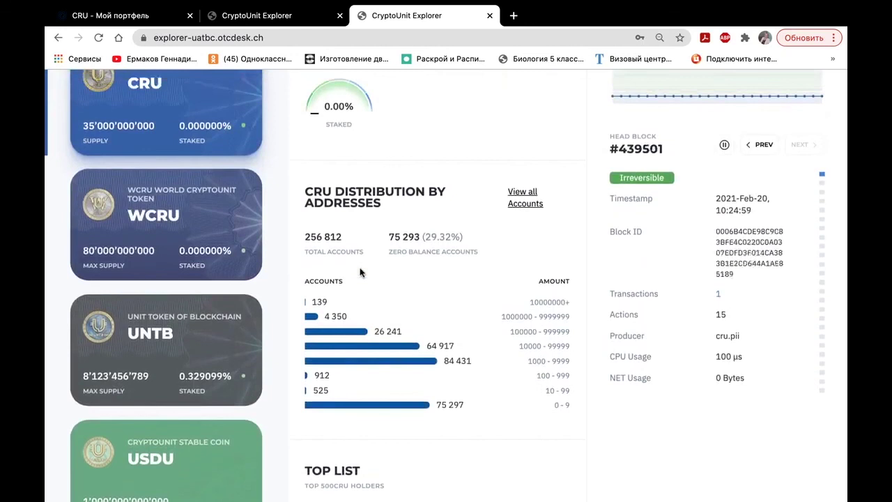
scroll(359, 271, up, 1)
scroll(360, 272, up, 1)
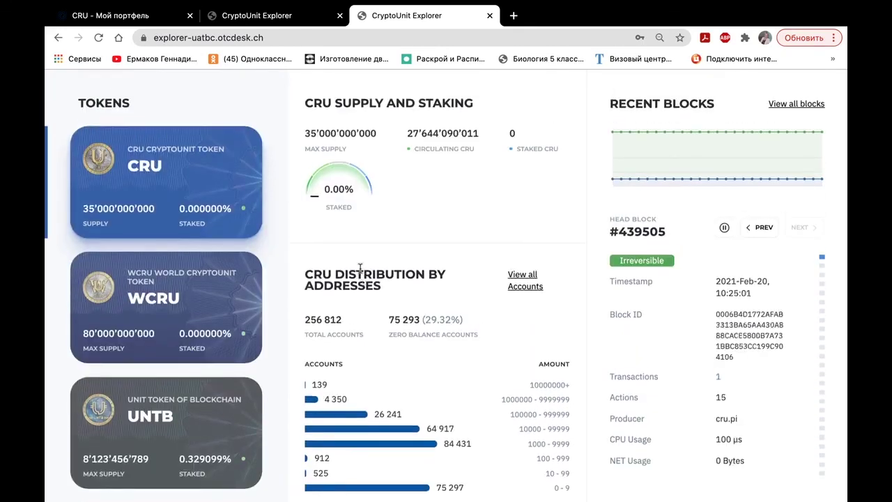